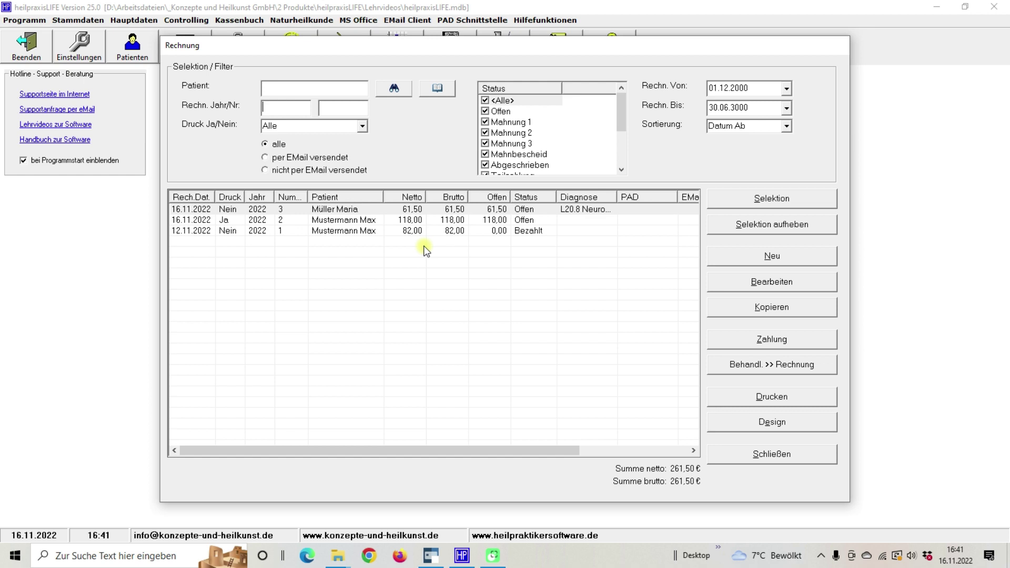
Create a new invoice and assign the patient to it from the patient selection list
click(773, 258)
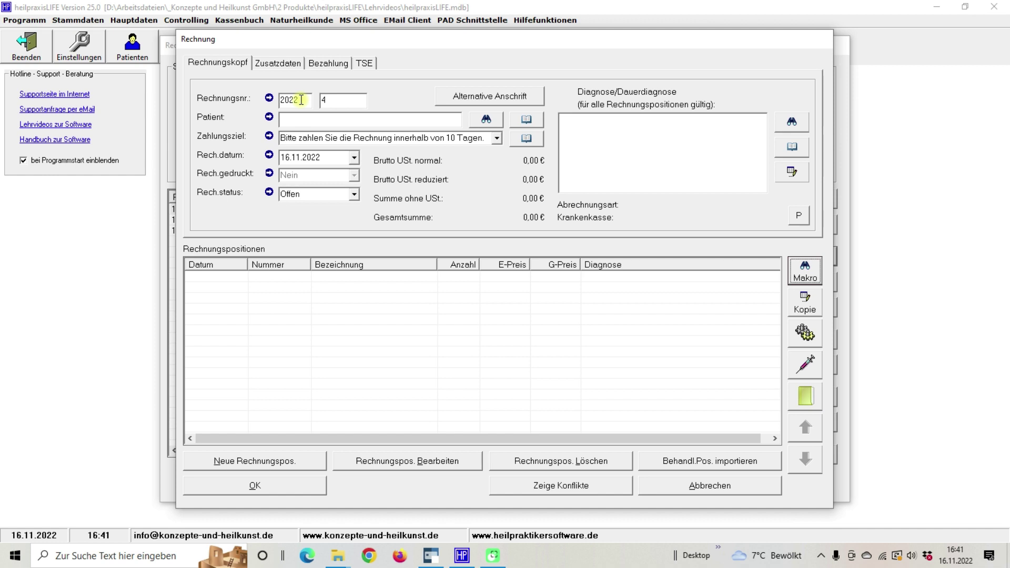
click(327, 98)
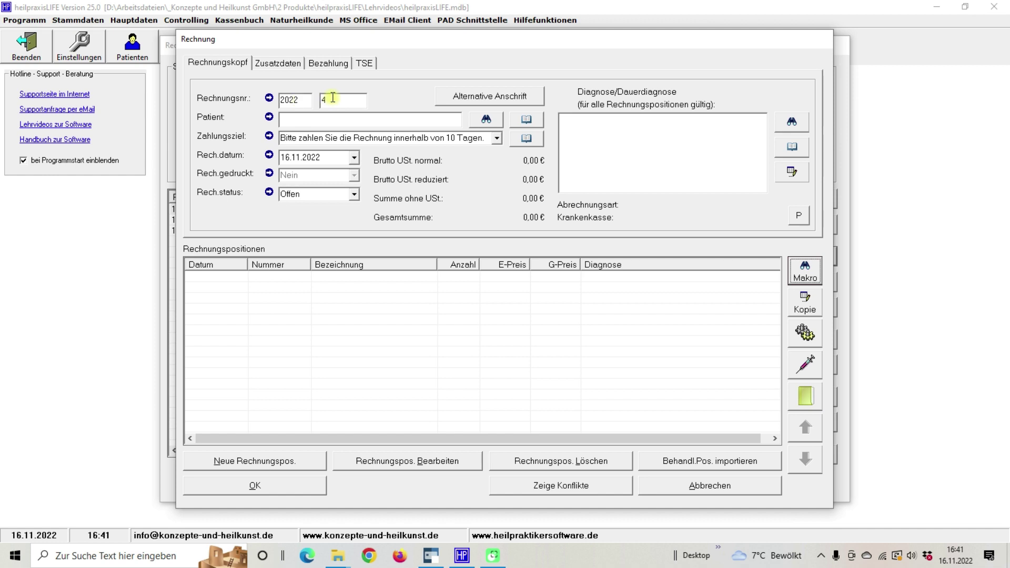
click(488, 120)
click(404, 231)
double_click(404, 231)
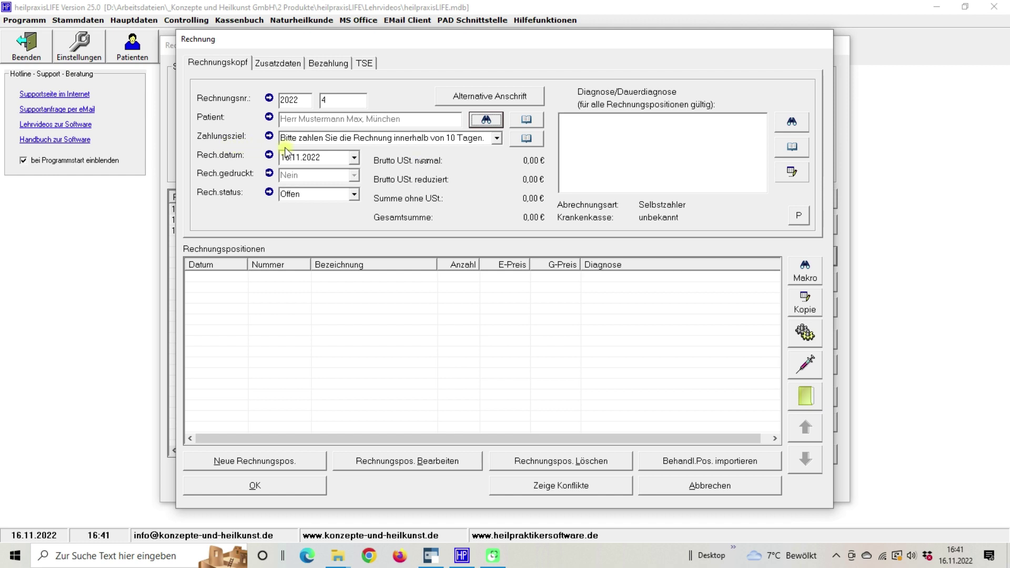
Examine the available payment terms and the invoice status field in the invoice header
click(496, 138)
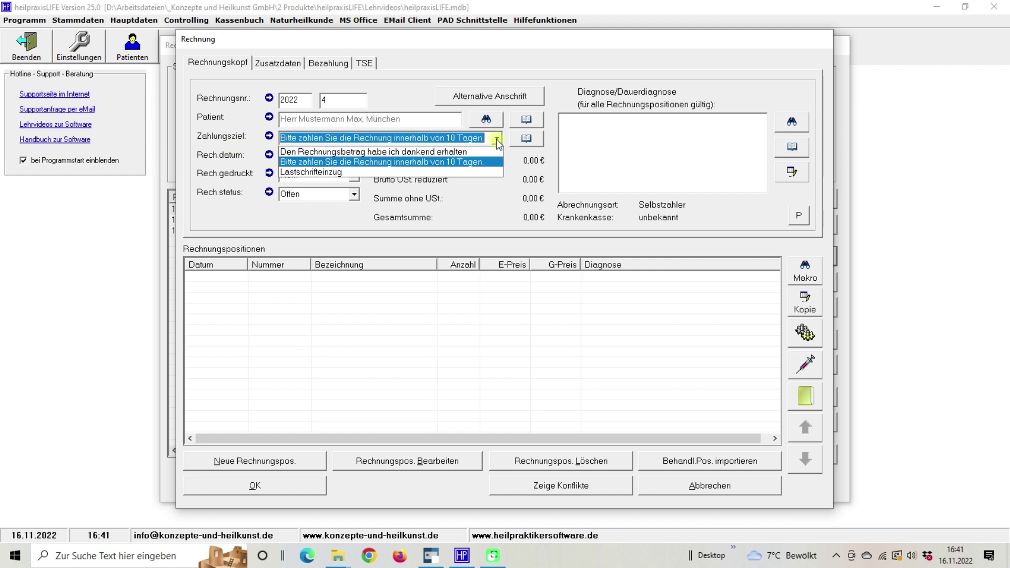
click(497, 139)
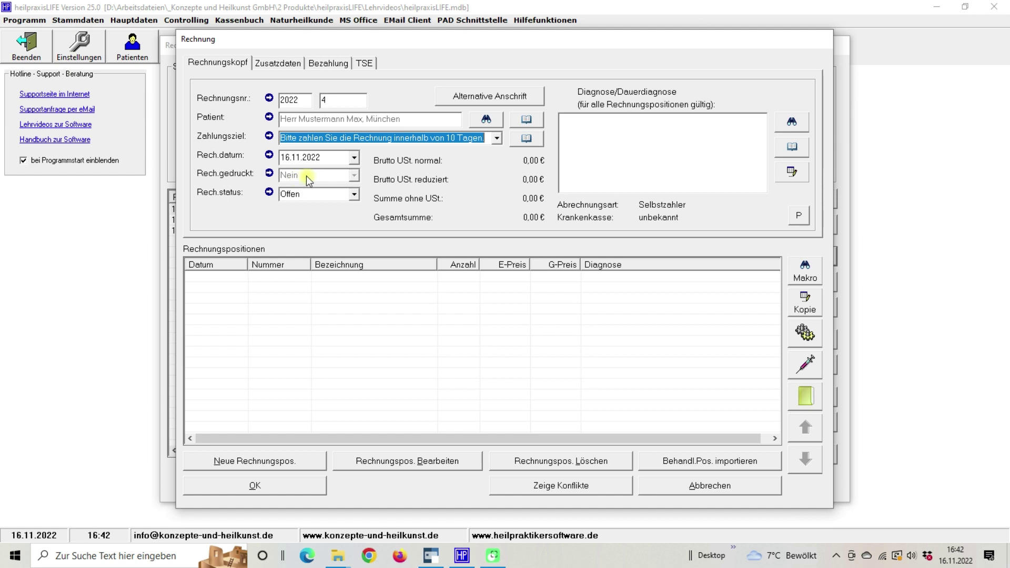
click(355, 196)
click(356, 198)
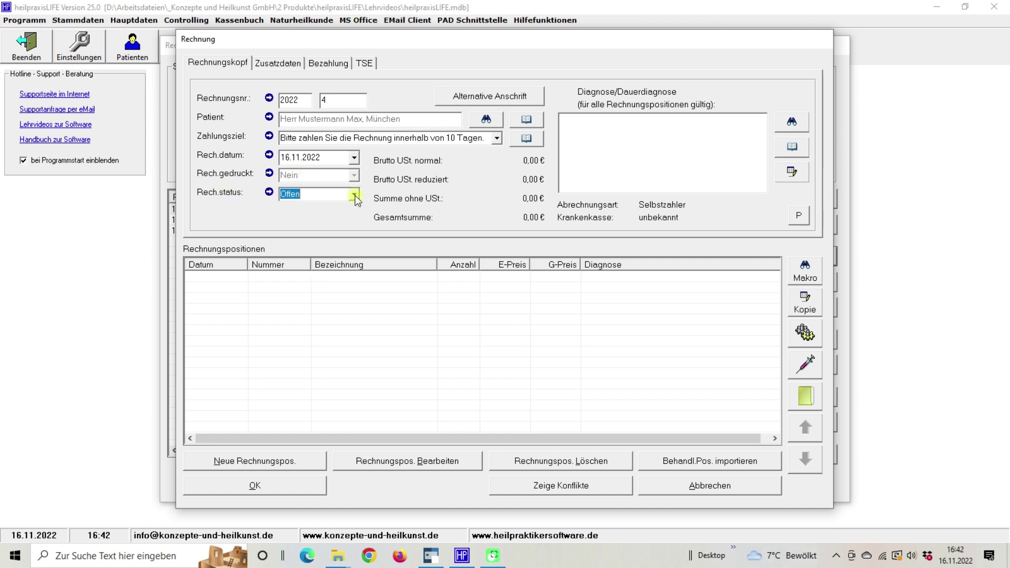
click(621, 146)
text(fdadsfadsf)
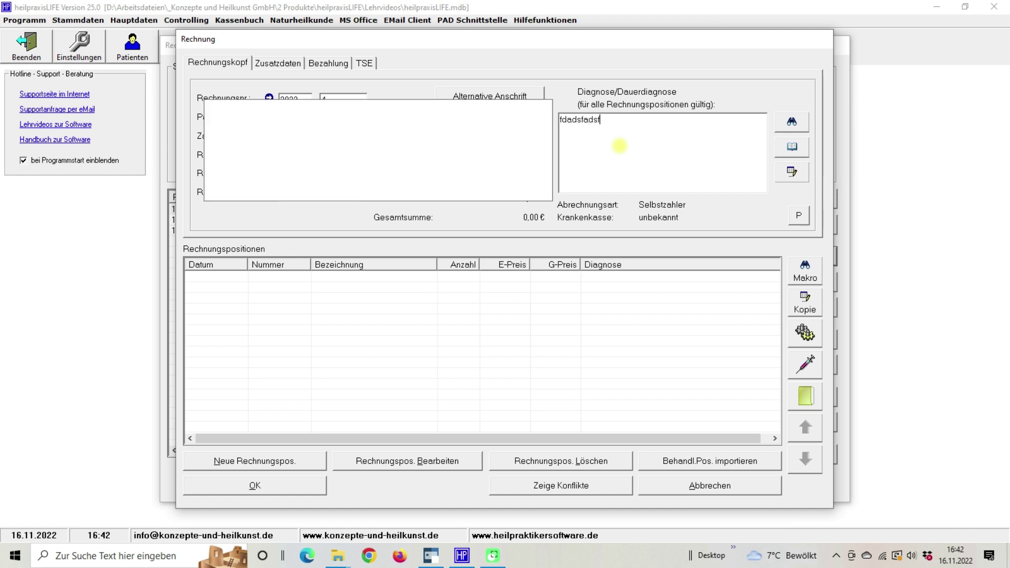
key(BackSpace)
key(BackSpace)
key(BackSpace)
key(BackSpace)
key(BackSpace)
key(BackSpace)
key(BackSpace)
Enter Neurodermitis as the diagnosis for all invoice items and choose the suggestion L20.8 Neurodermitis
text(Neurodermitis)
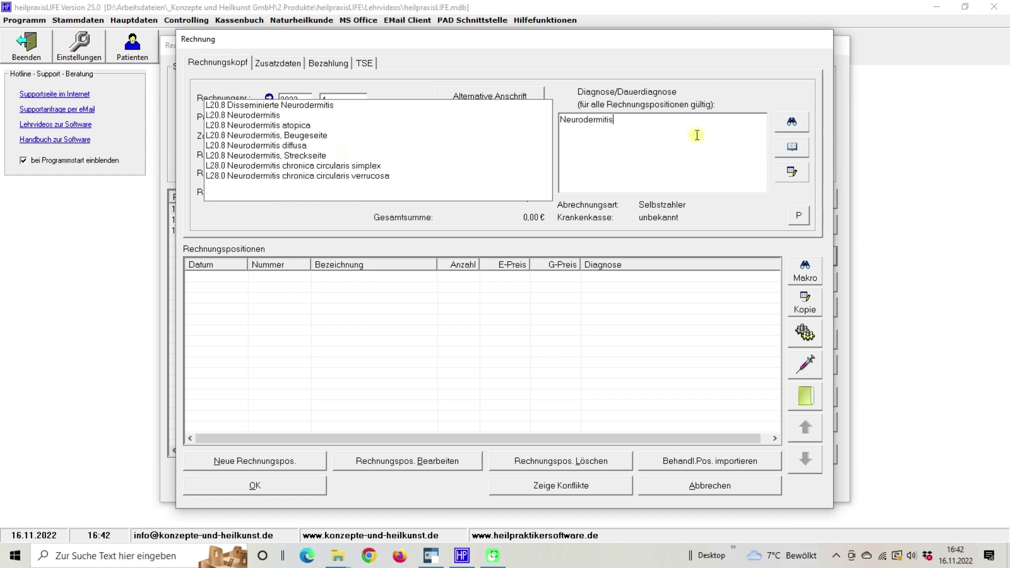
click(241, 114)
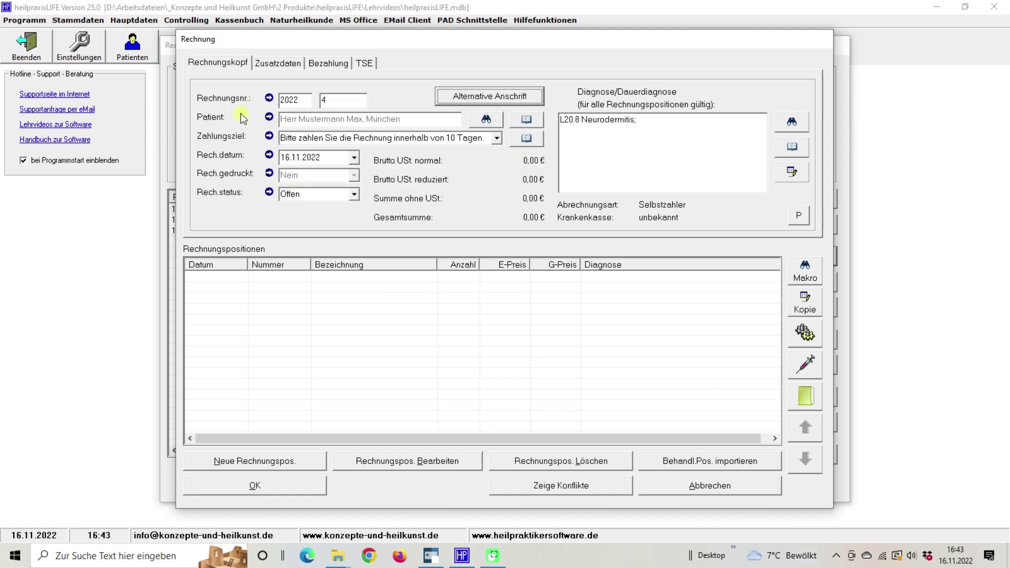
View the catalogue of available diagnoses and close it without choosing one
click(804, 120)
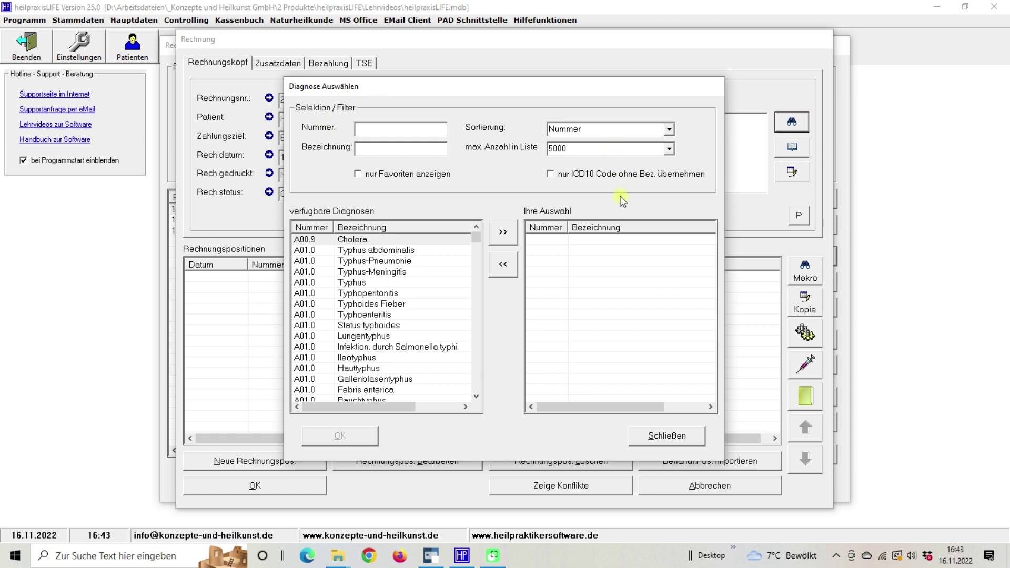
click(664, 436)
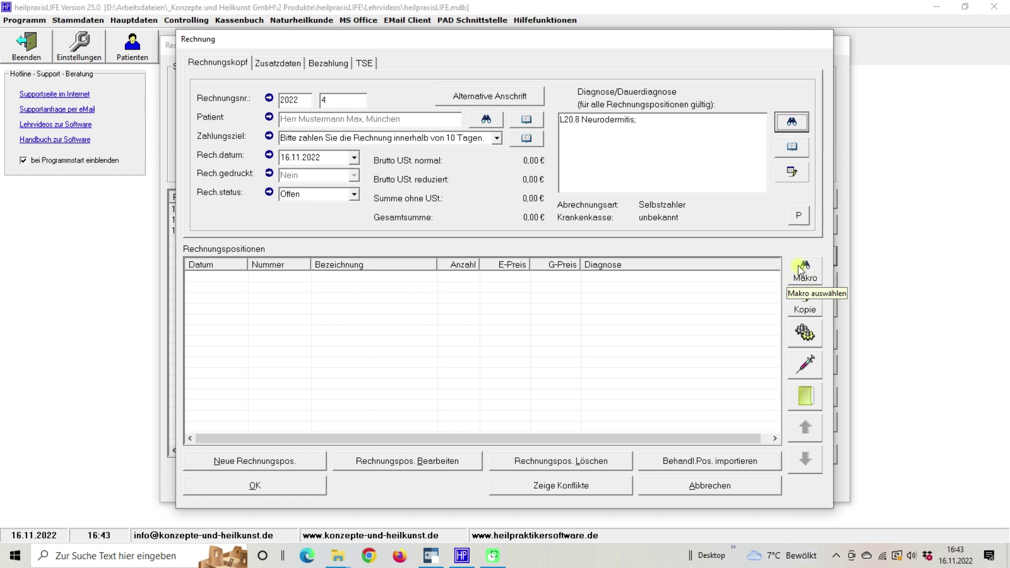
Add the services of the Erstbehandlung macro to the invoice with treatment date 15.11.2022
click(810, 277)
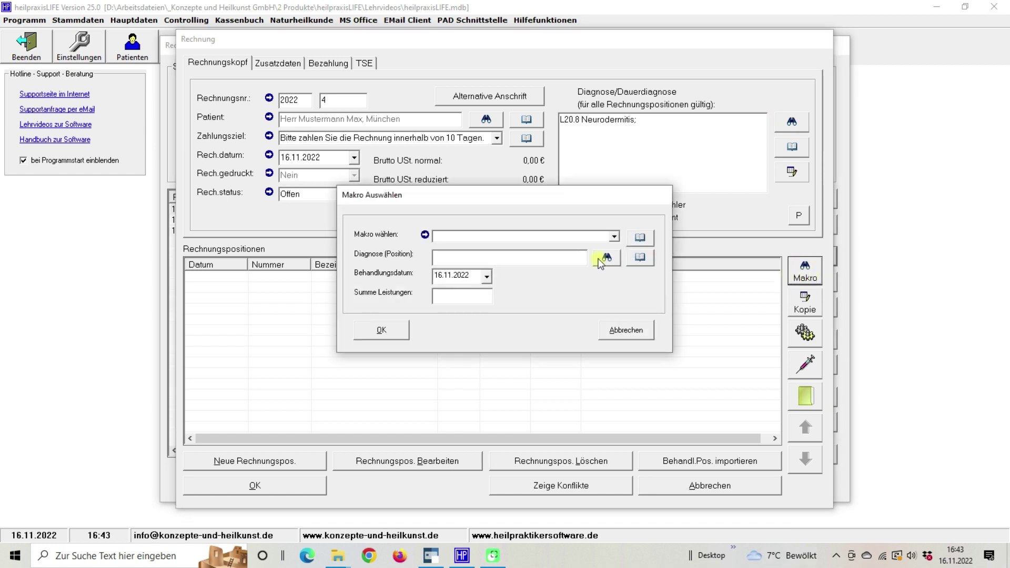
click(614, 236)
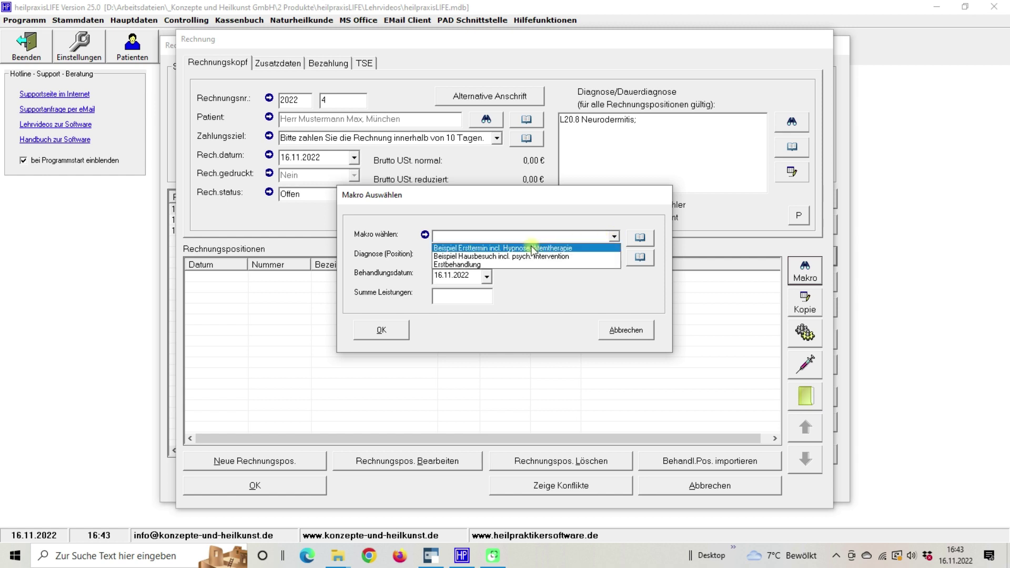
click(482, 264)
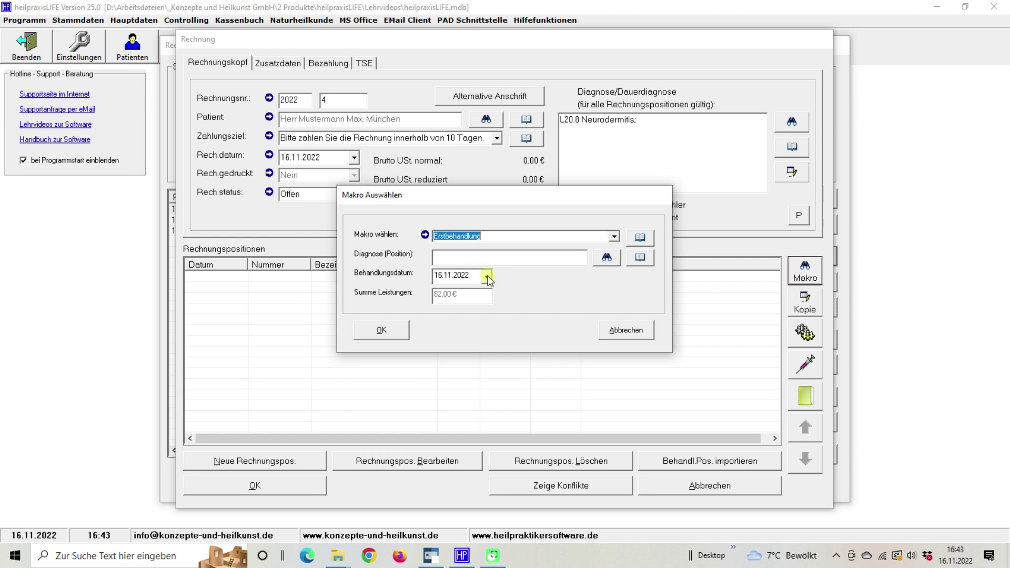
click(487, 276)
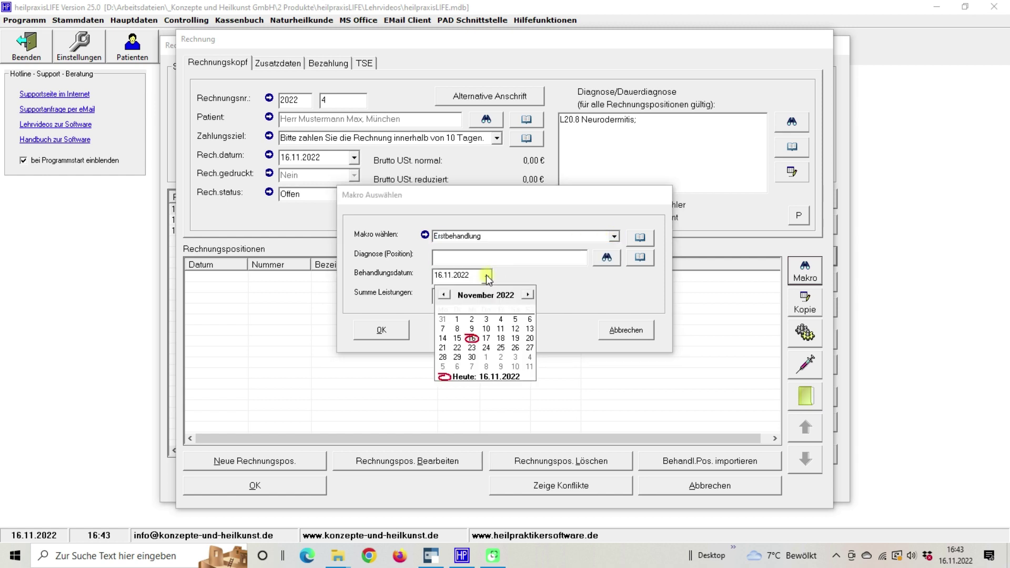
click(457, 339)
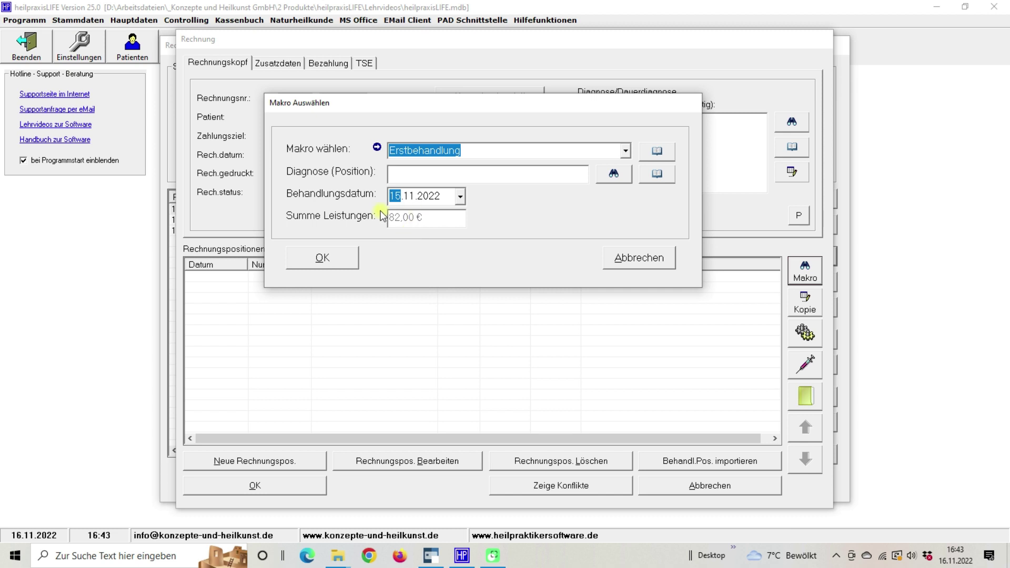
click(337, 259)
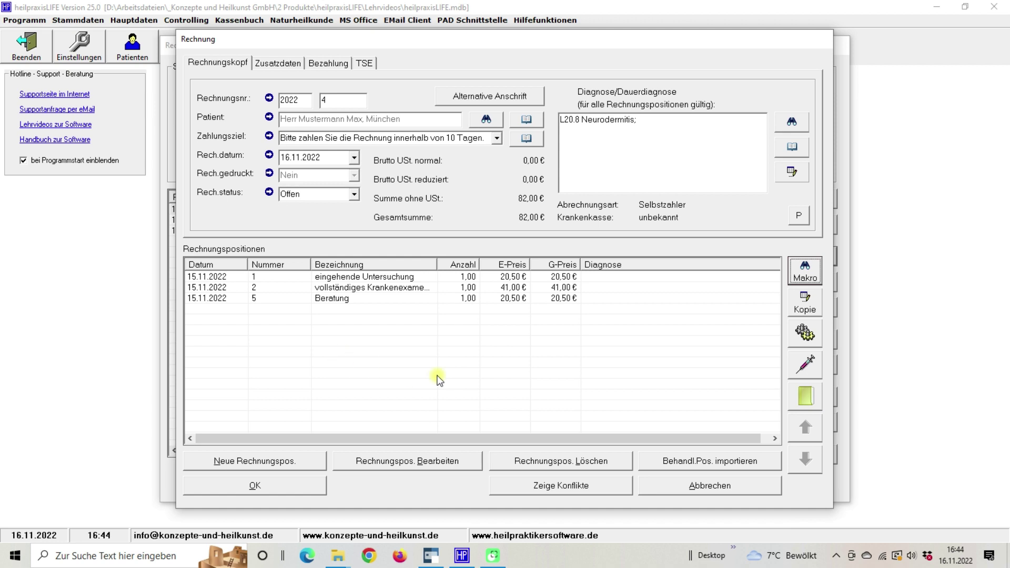
Add services 35.2 Osteopathie Schultergelenke, ISG cccccc and 38.1 Fangopackung to the invoice through the quick entry of services
click(806, 334)
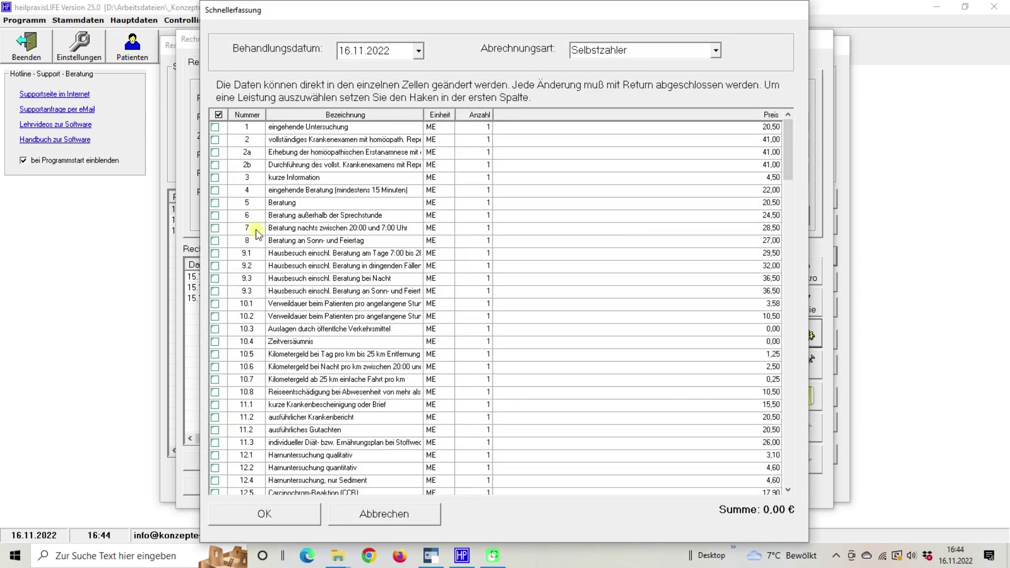
scroll(254, 234, down, 10)
scroll(251, 239, down, 20)
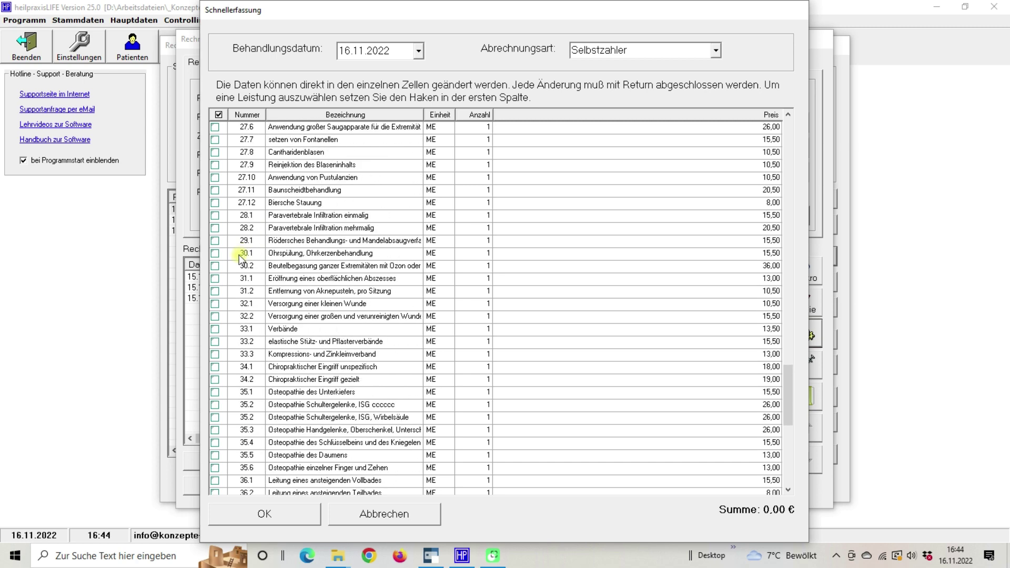
scroll(232, 258, down, 3)
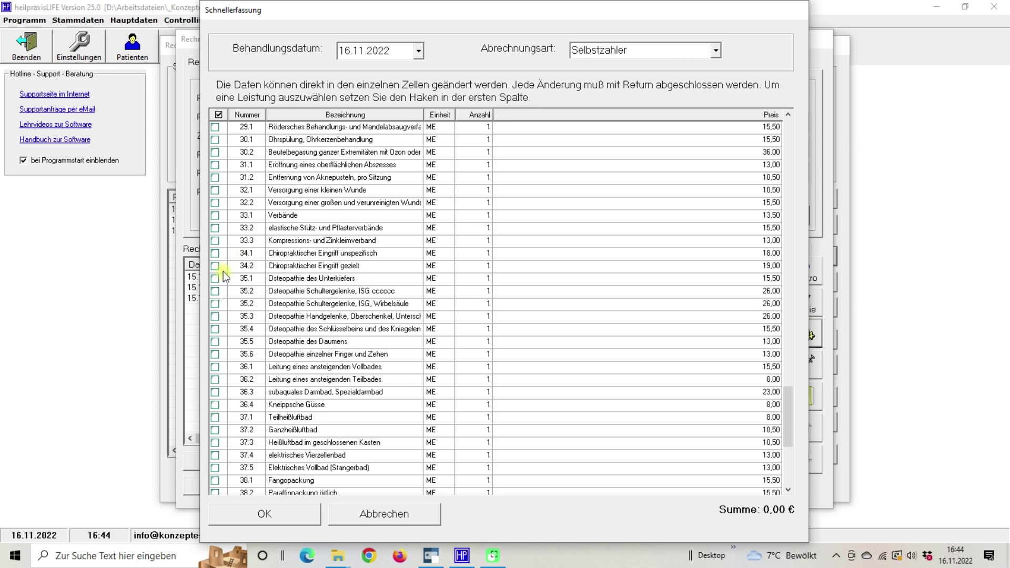
click(215, 291)
scroll(221, 295, down, 5)
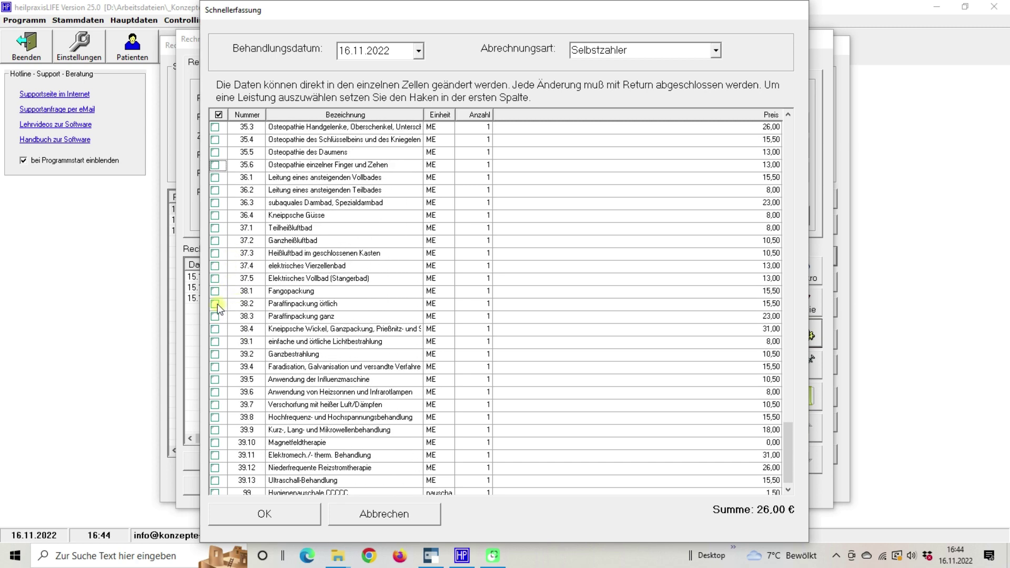
click(215, 292)
click(283, 511)
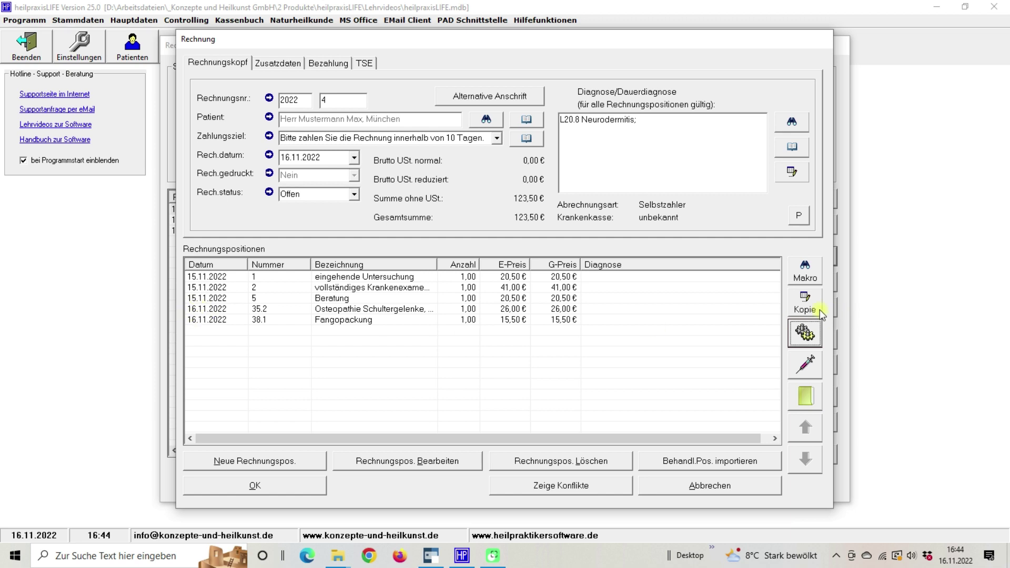
click(804, 333)
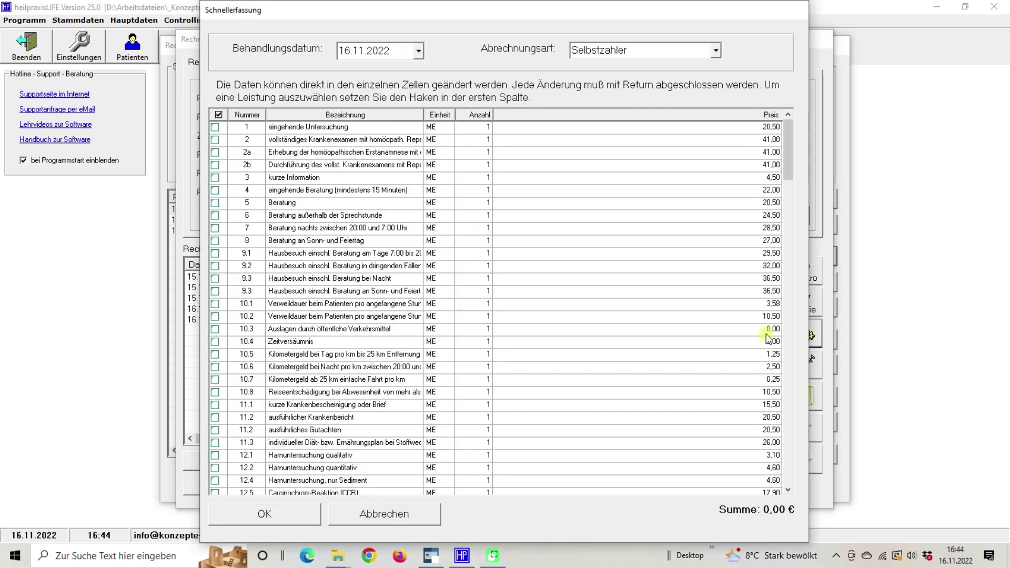
click(418, 51)
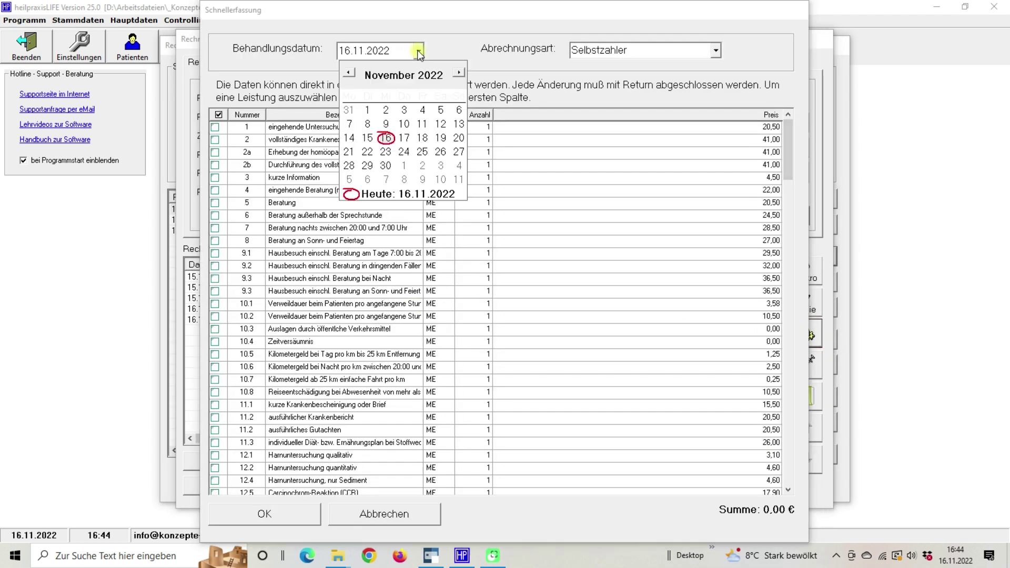
click(367, 138)
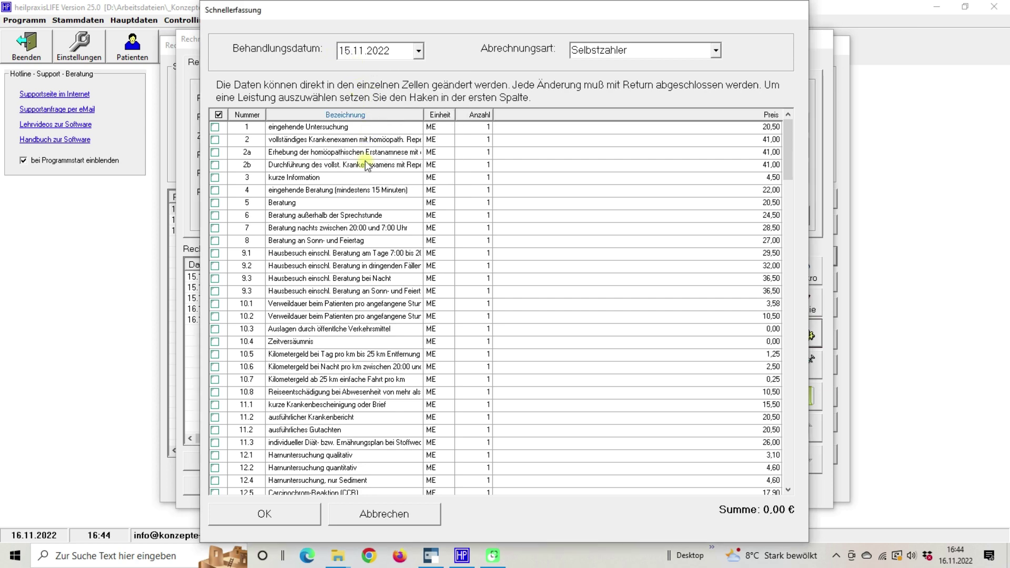
click(402, 515)
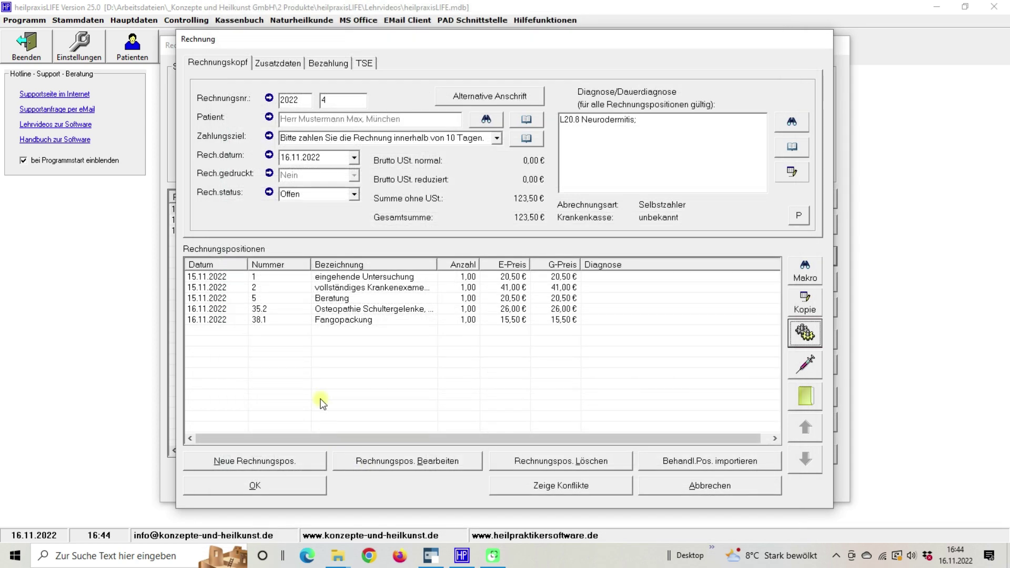
Change invoice item 35.2's treatment date to 15.11.2022 and remove the trailing "cccccc" from its designation
double_click(220, 311)
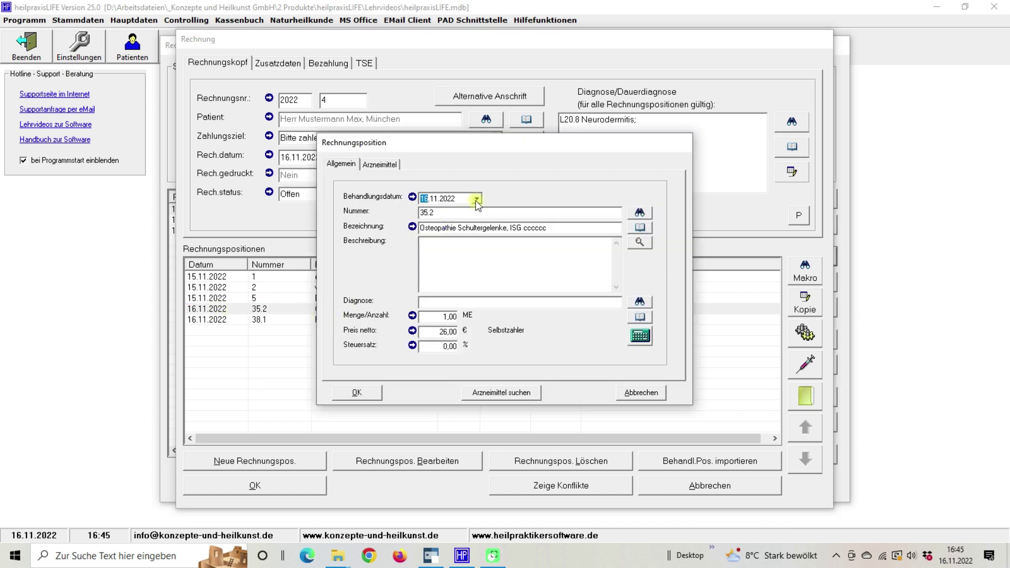
click(477, 200)
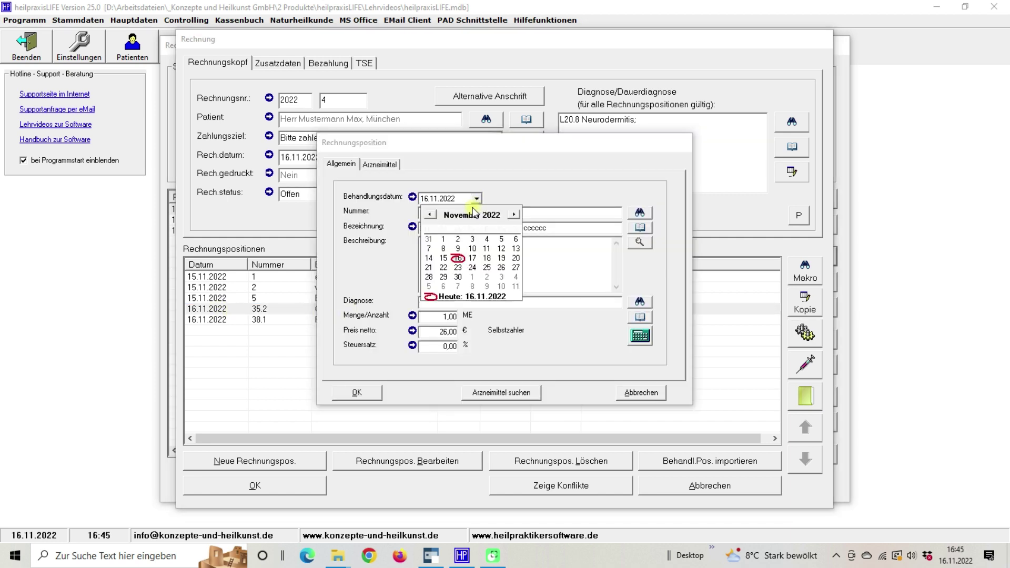
click(443, 258)
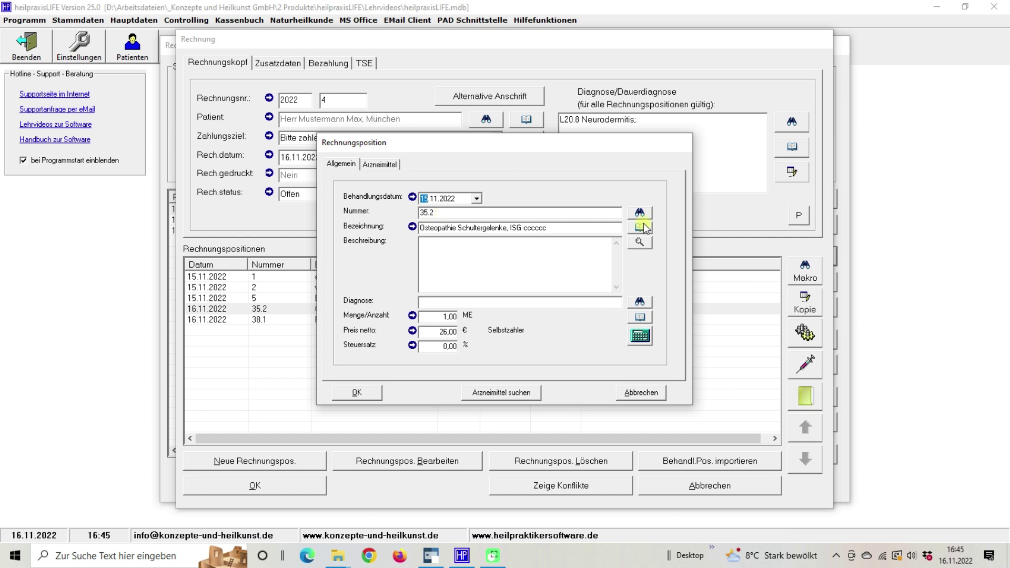
click(557, 228)
click(557, 229)
key(BackSpace)
key(BackSpace)
key(BackSpace)
key(BackSpace)
key(BackSpace)
key(BackSpace)
key(BackSpace)
click(348, 394)
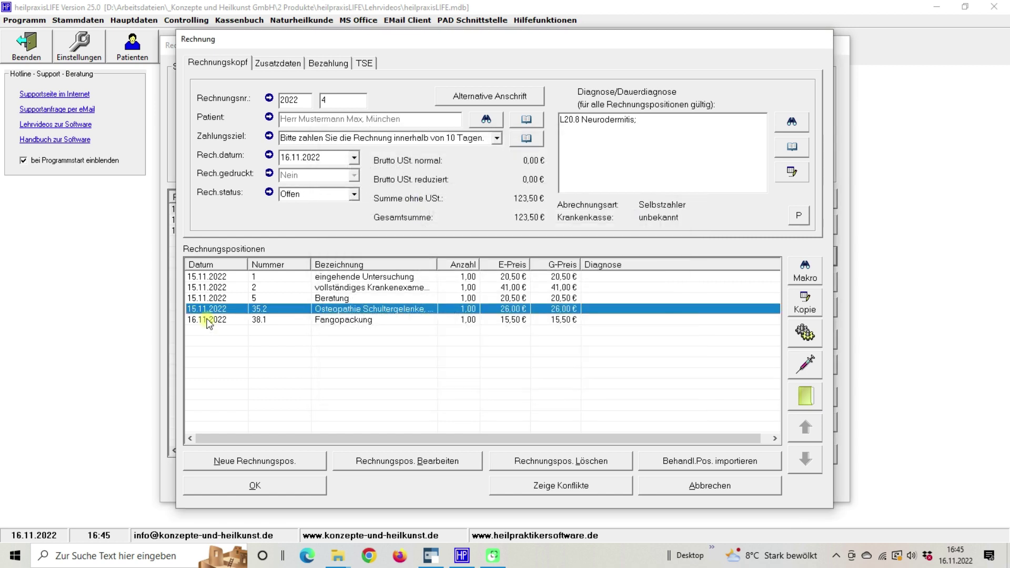
Delete the Fangopackung item 38.1 from the invoice items
double_click(211, 320)
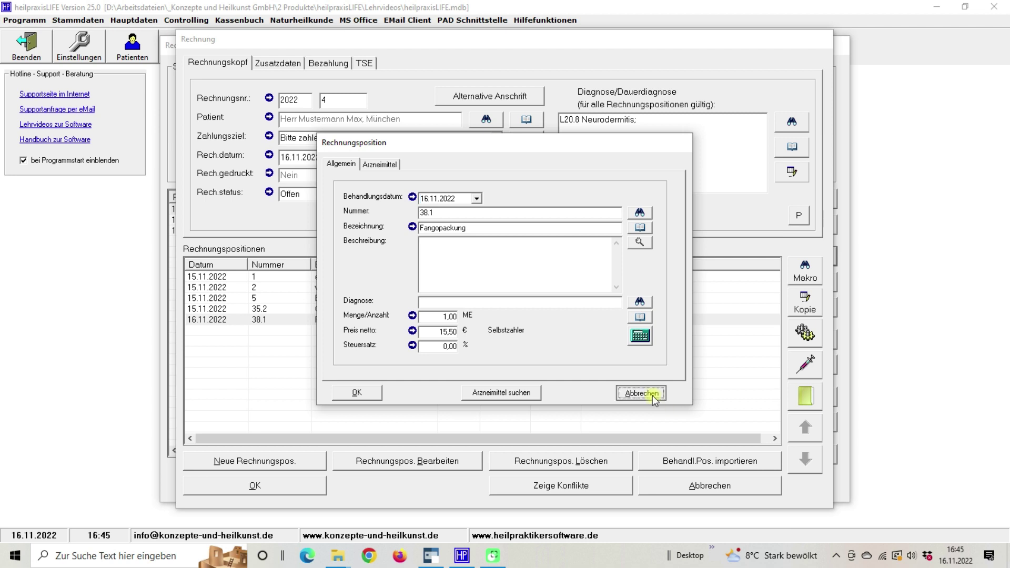
click(652, 396)
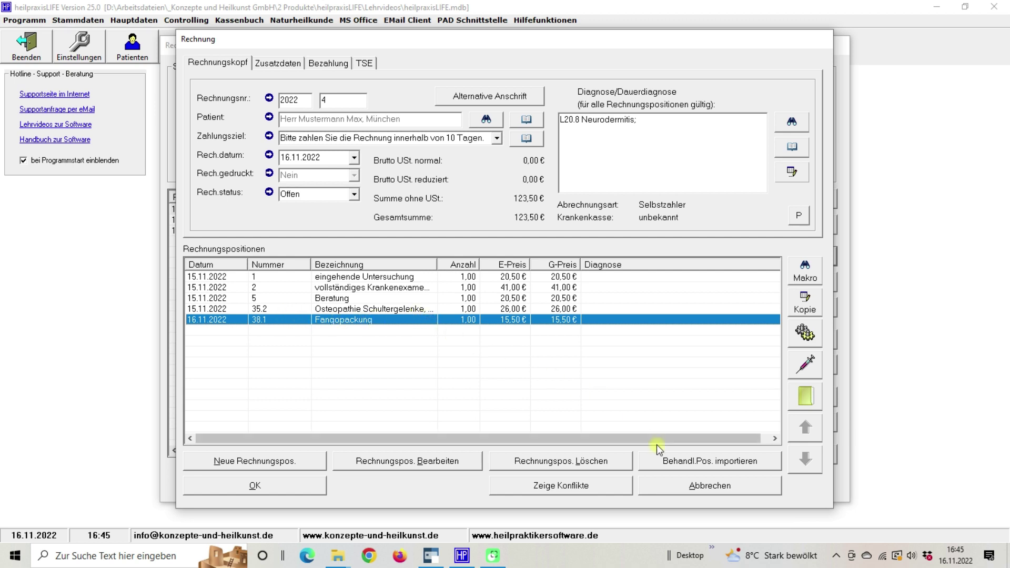
click(564, 462)
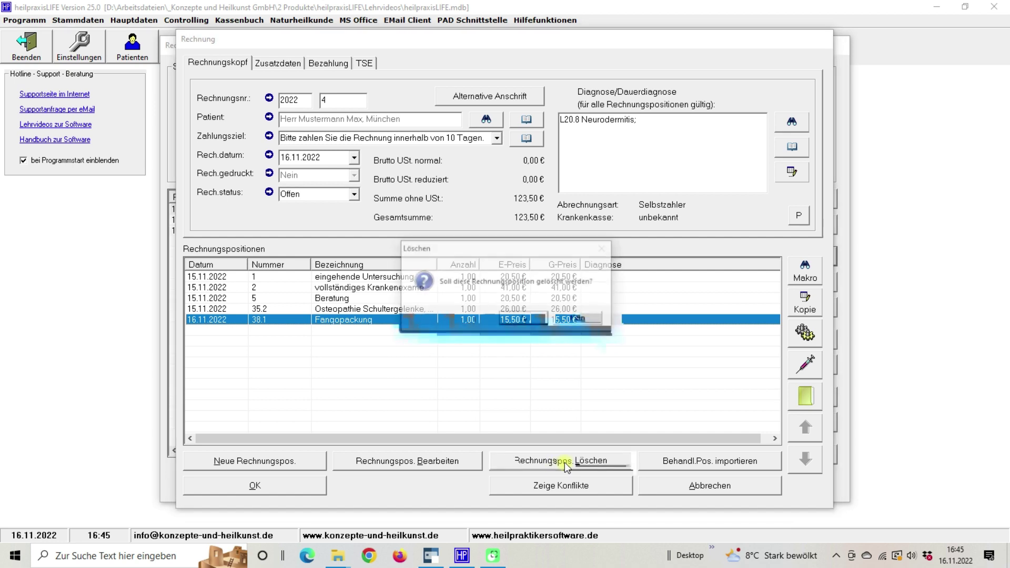
click(524, 318)
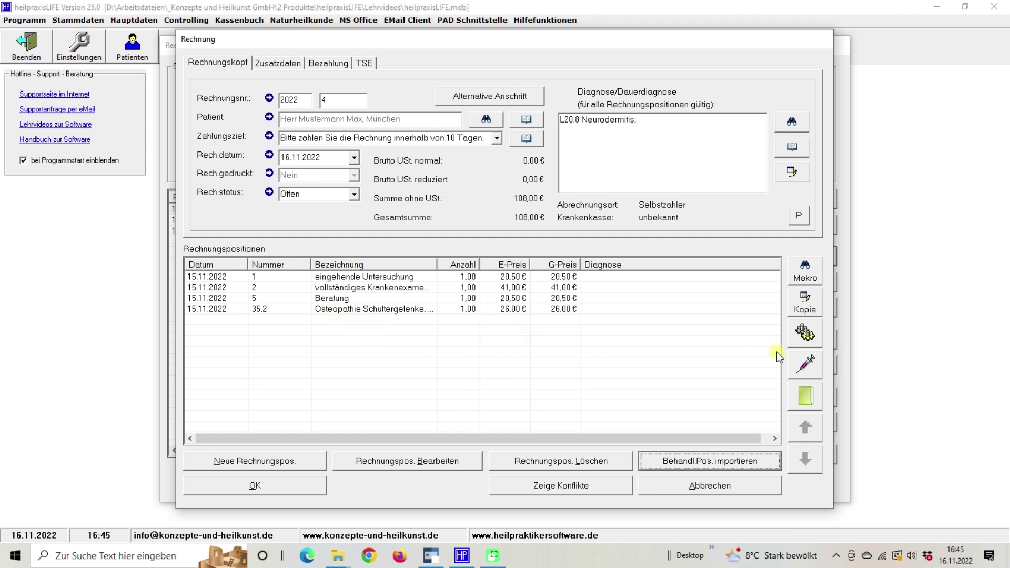
Add the medicine Adler Ortho Aktiv Nr. 8 to the invoice through the quick entry of medicines
click(806, 363)
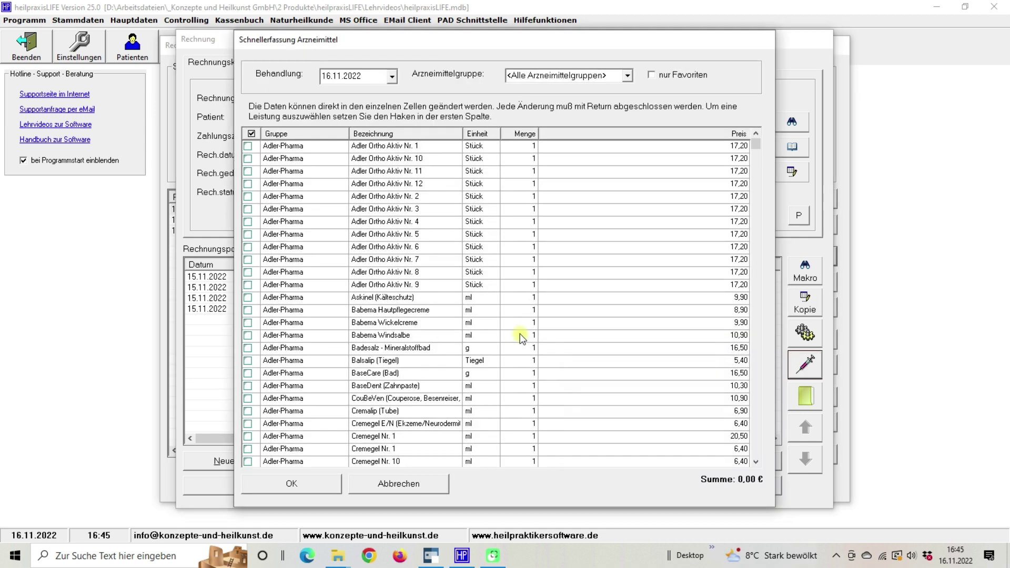
click(248, 274)
click(290, 485)
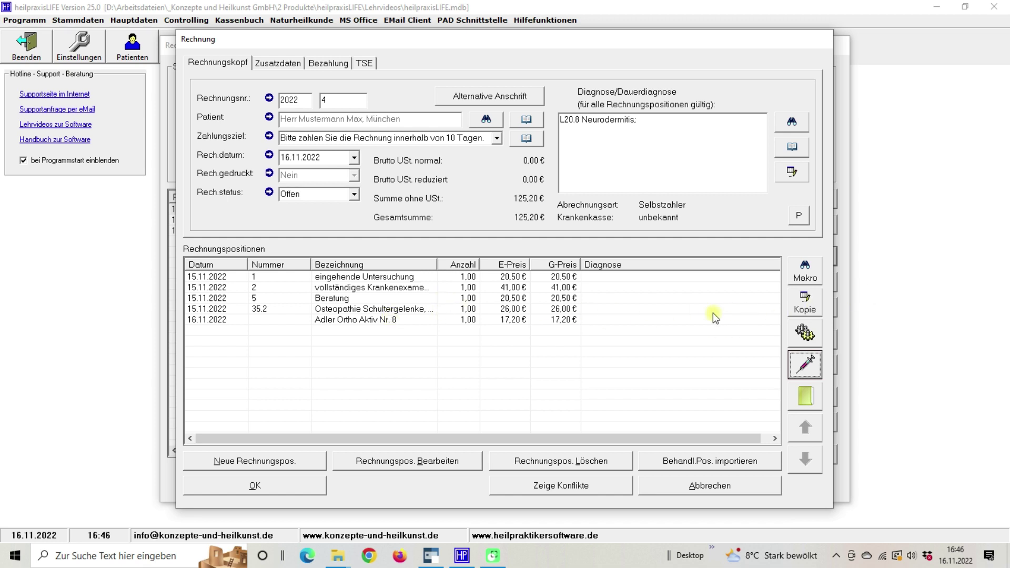
click(801, 309)
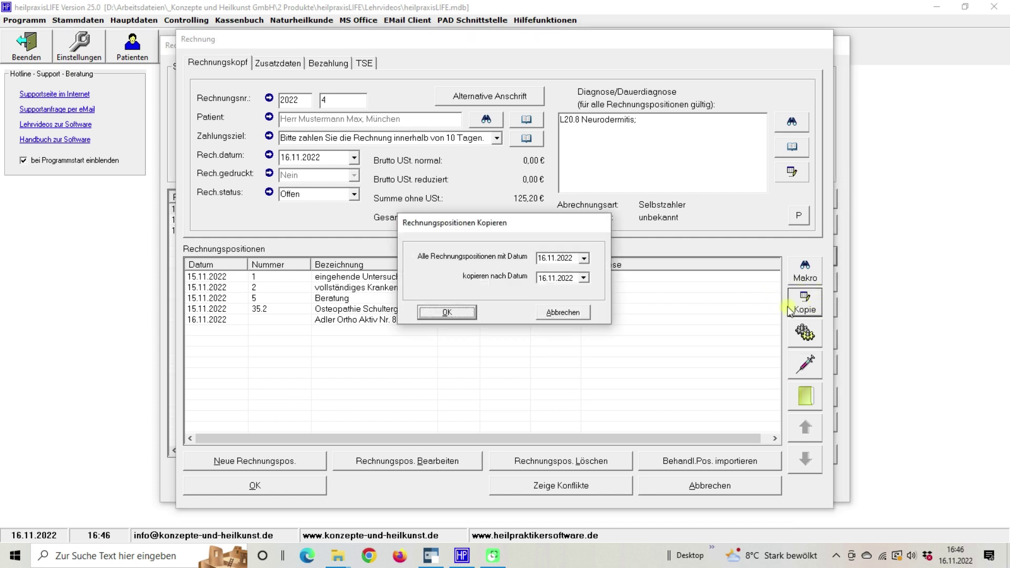
click(585, 258)
click(584, 258)
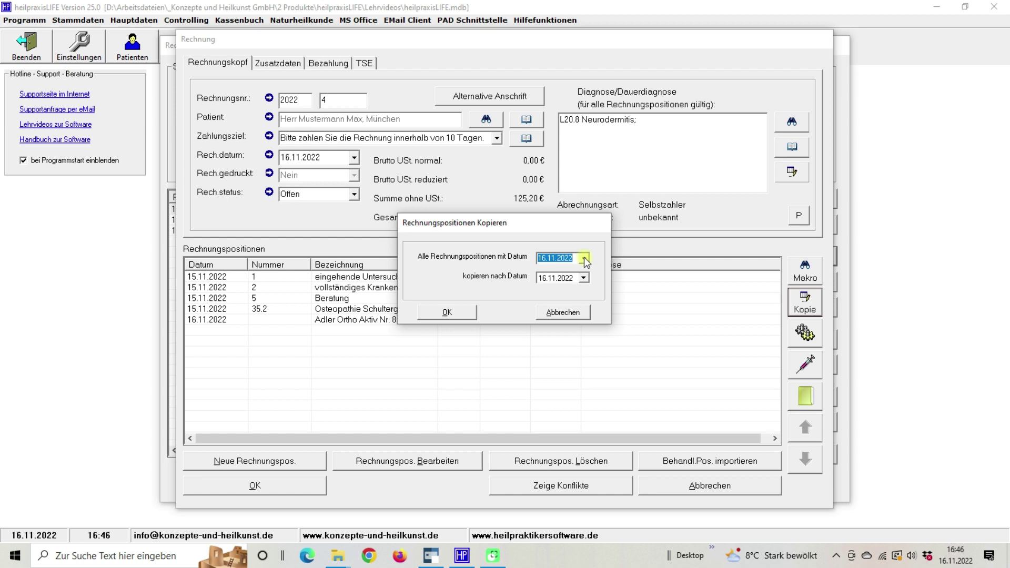
click(584, 277)
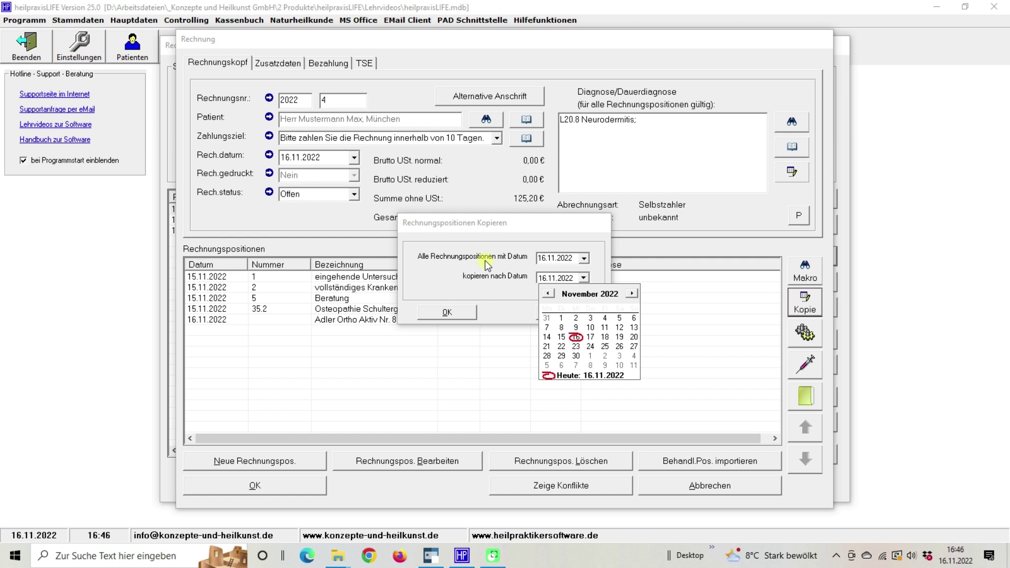
click(505, 225)
click(554, 312)
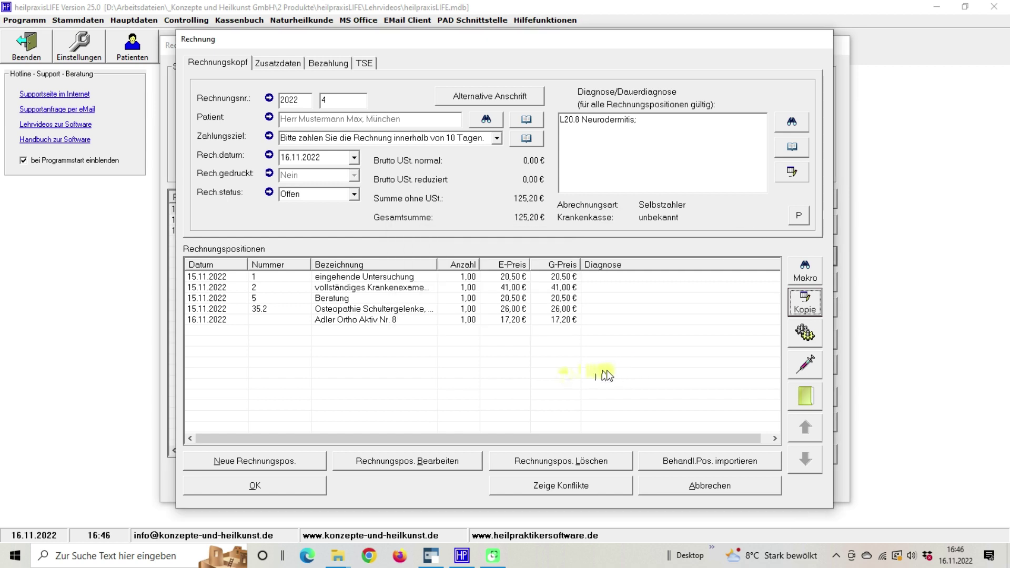
Add a new invoice item with number 99, designation Hygienepauschale and a net price of 1,50 €
click(252, 463)
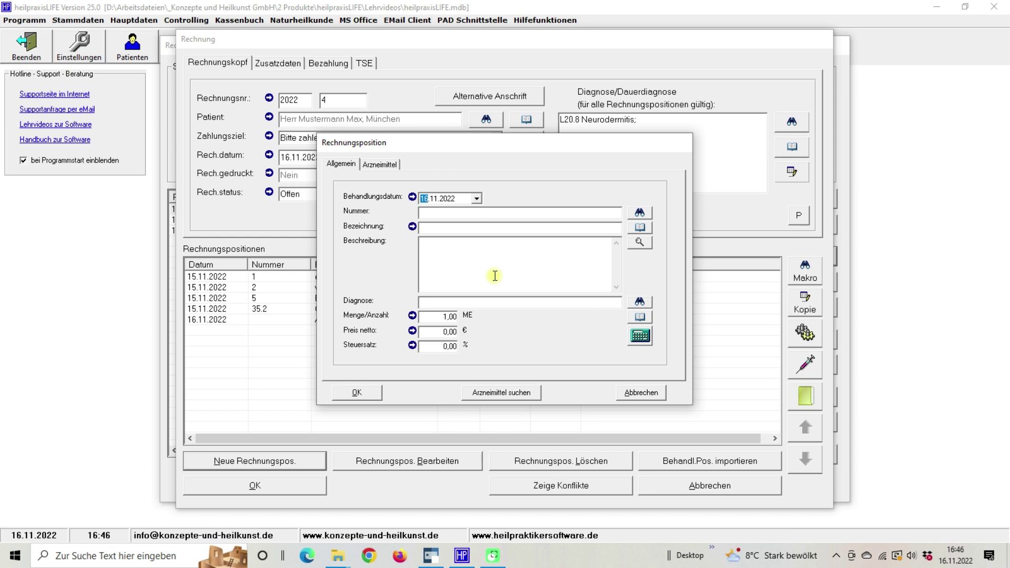
click(455, 211)
text(99)
click(485, 230)
text(o)
key(BackSpace)
text(Hygienepauschlae)
key(BackSpace)
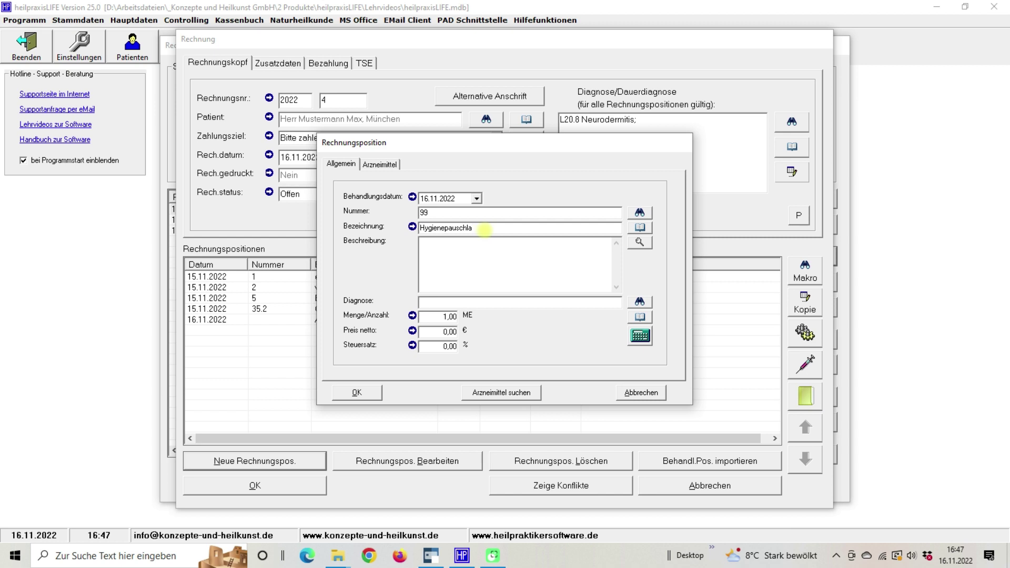
key(BackSpace)
text(ale)
click(441, 332)
text(1,50)
click(350, 394)
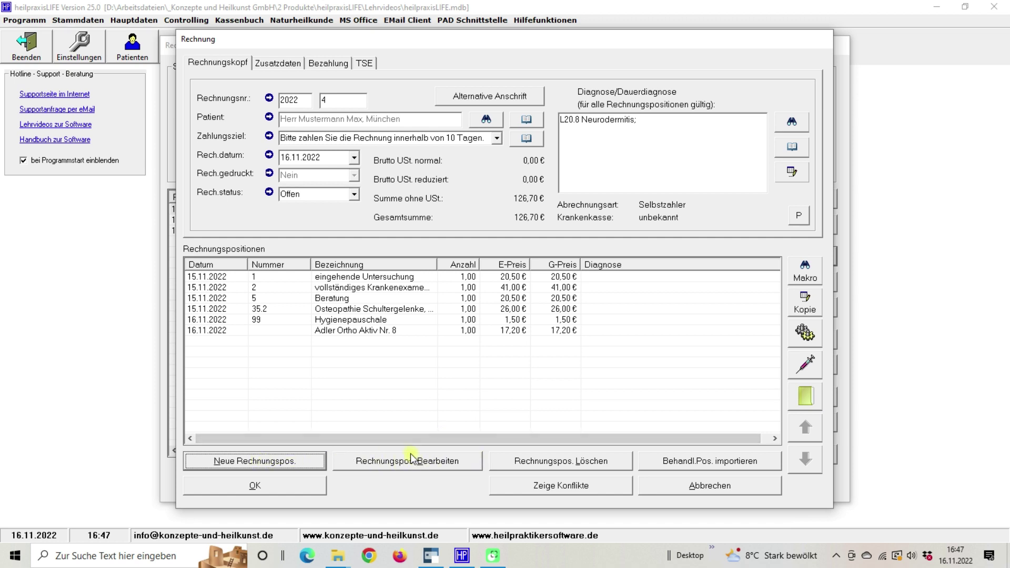
Change the Hygienepauschale item's treatment date to 15.11.2022
double_click(394, 320)
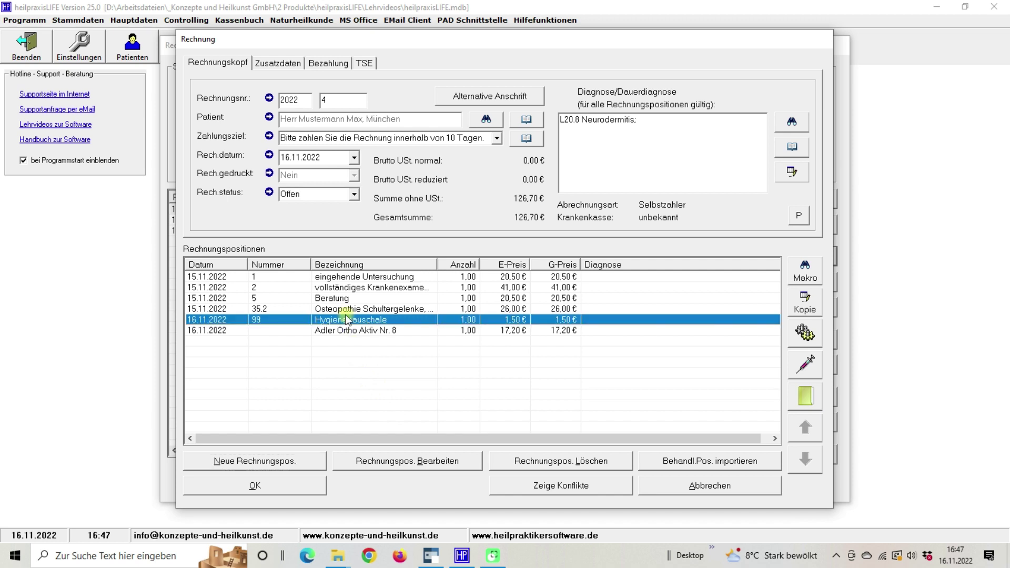
click(477, 199)
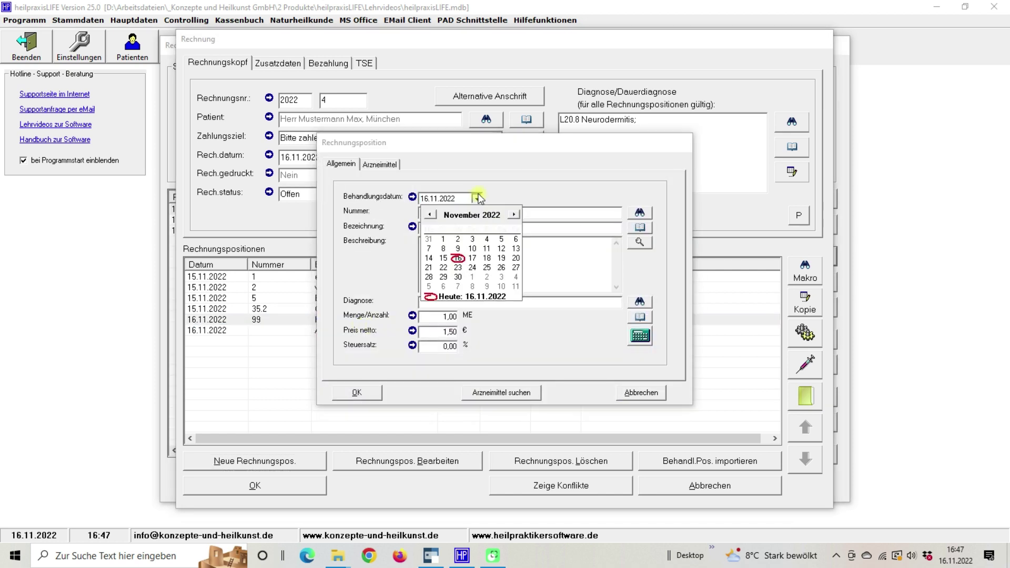
click(443, 259)
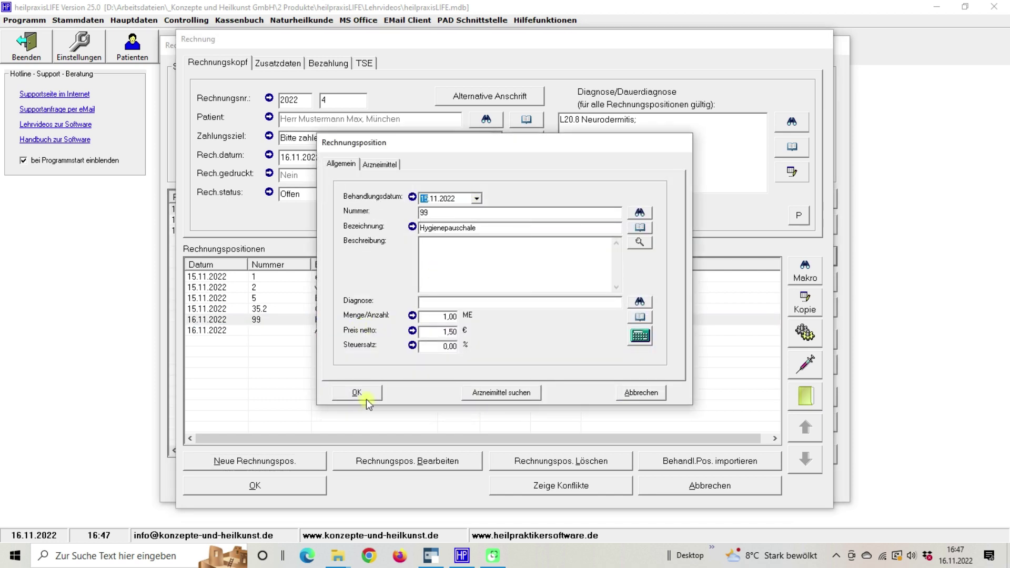
click(363, 396)
click(239, 330)
double_click(239, 330)
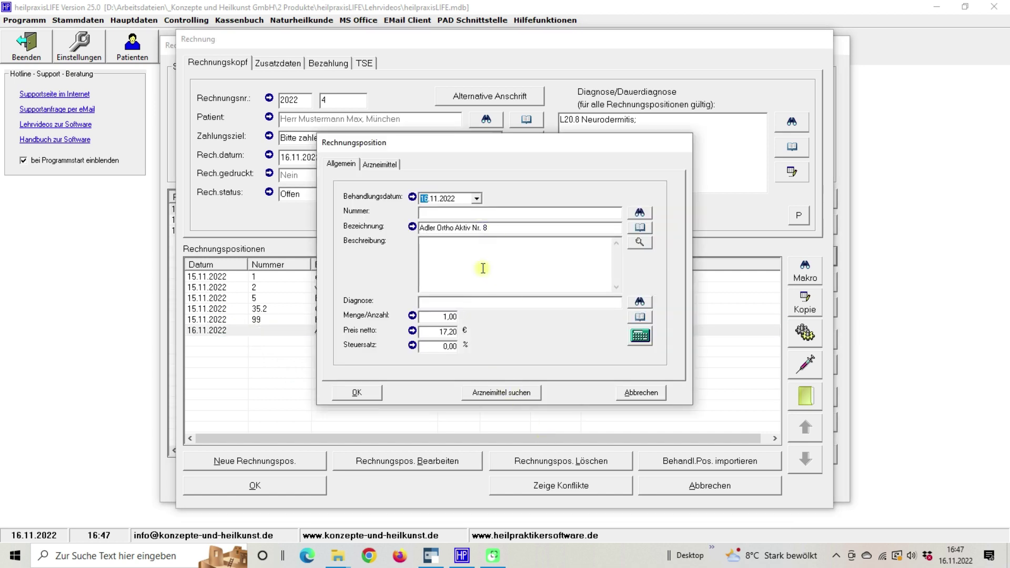
click(652, 391)
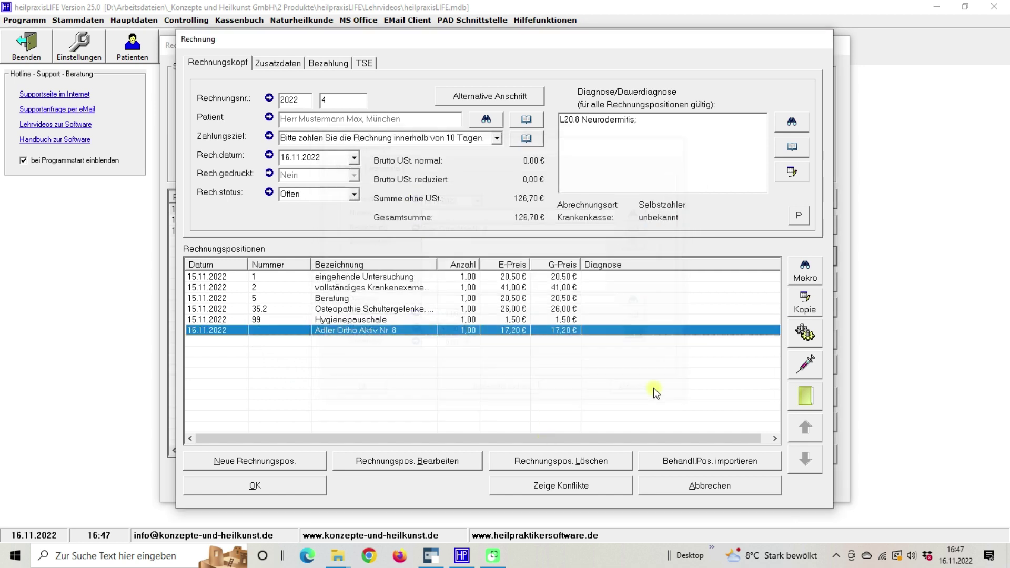
Try to import the patient's treatment appointment of 08.11.2022 at 11:00 as invoice items
click(706, 460)
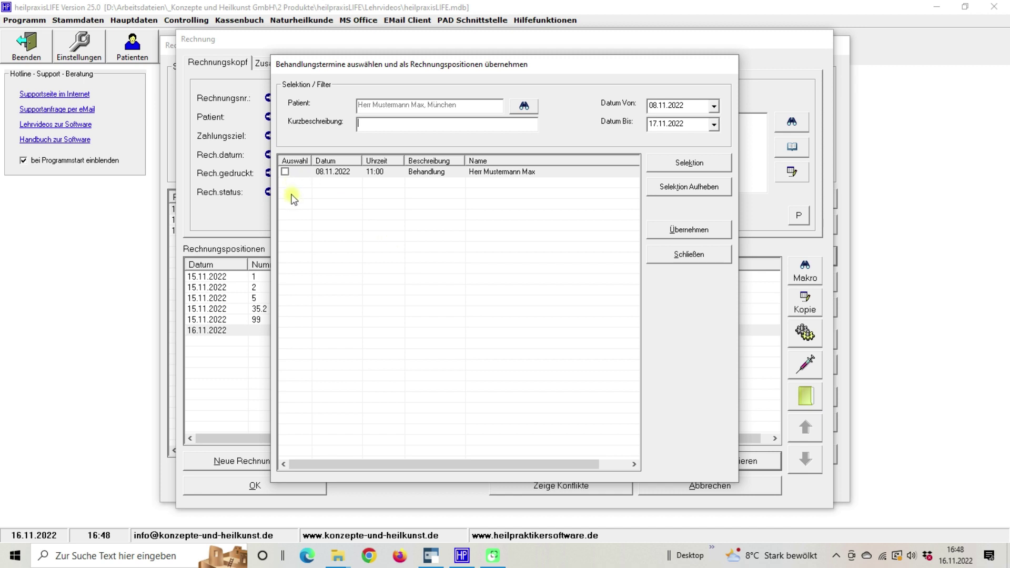
click(285, 172)
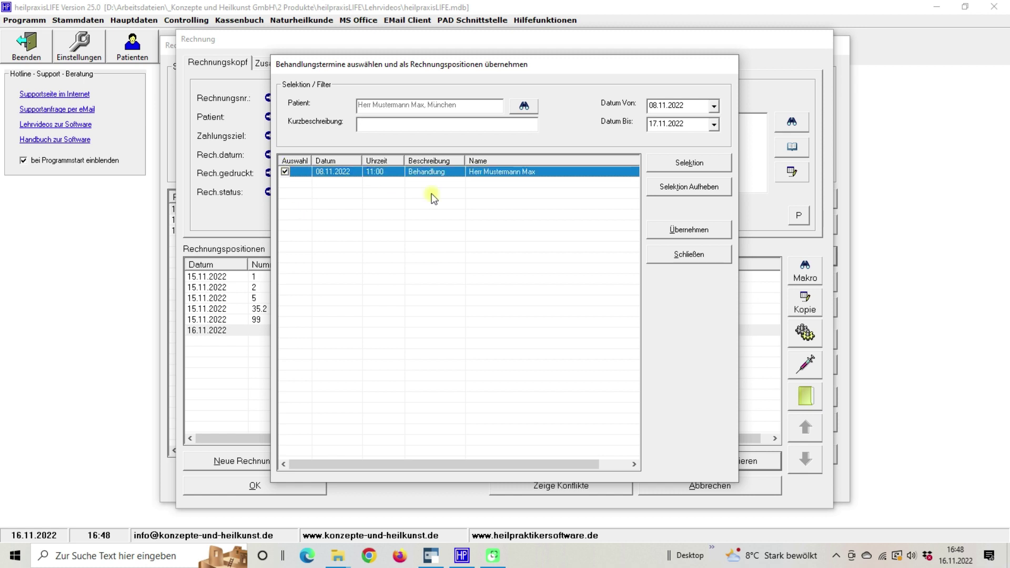
click(689, 231)
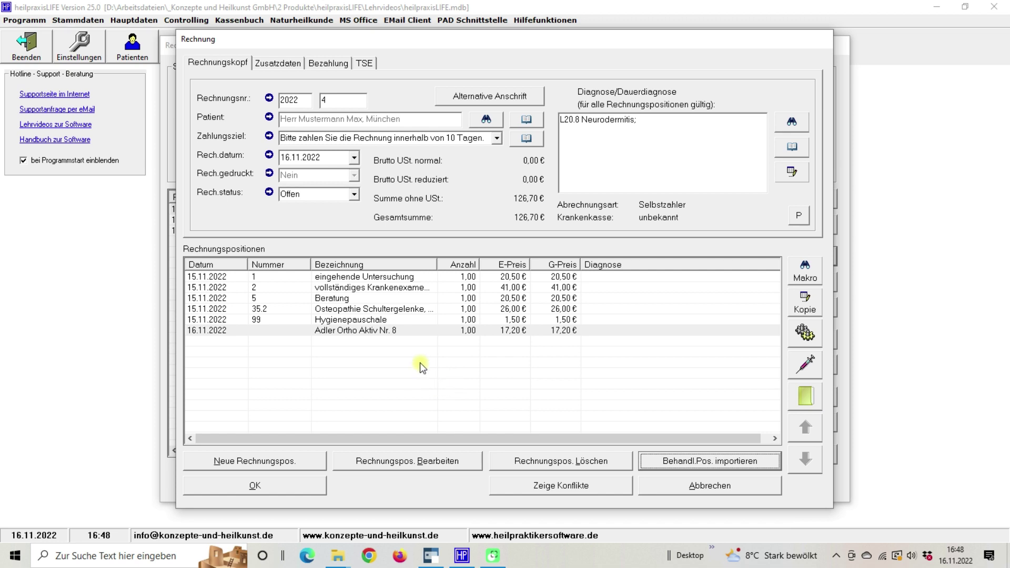
Assign the available PV number in the invoice's additional data
click(274, 65)
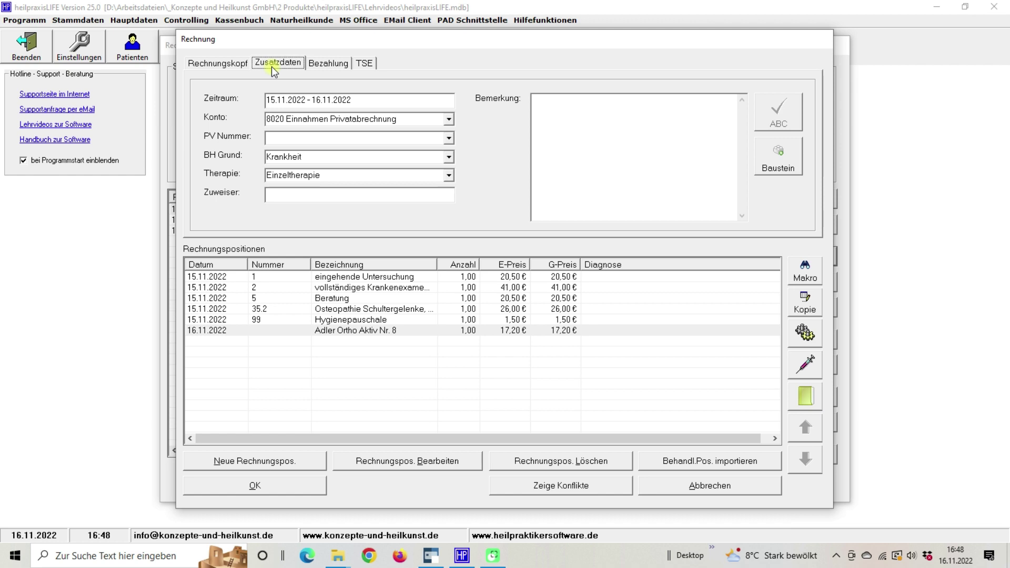
click(267, 100)
click(449, 119)
click(449, 119)
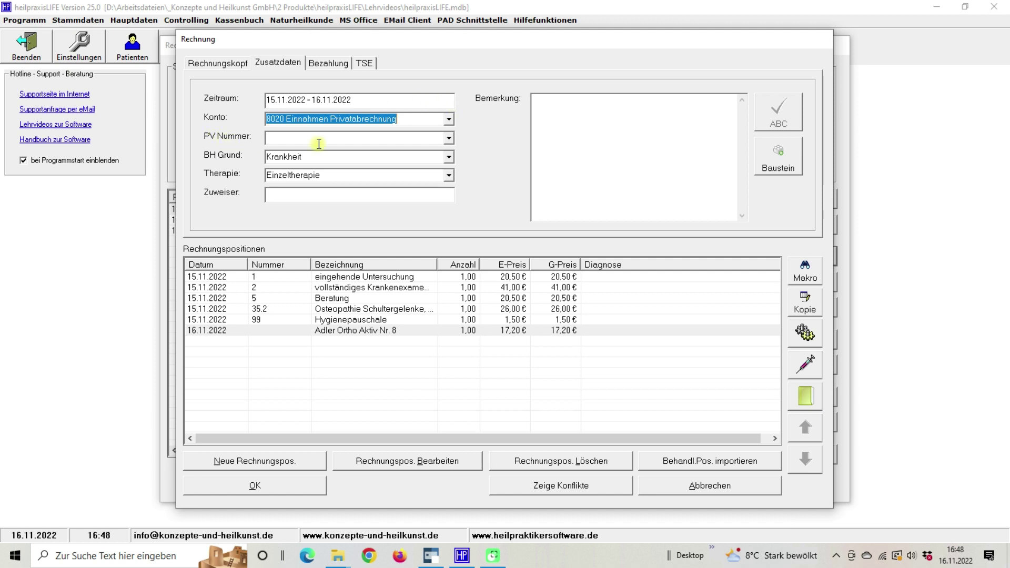
click(449, 138)
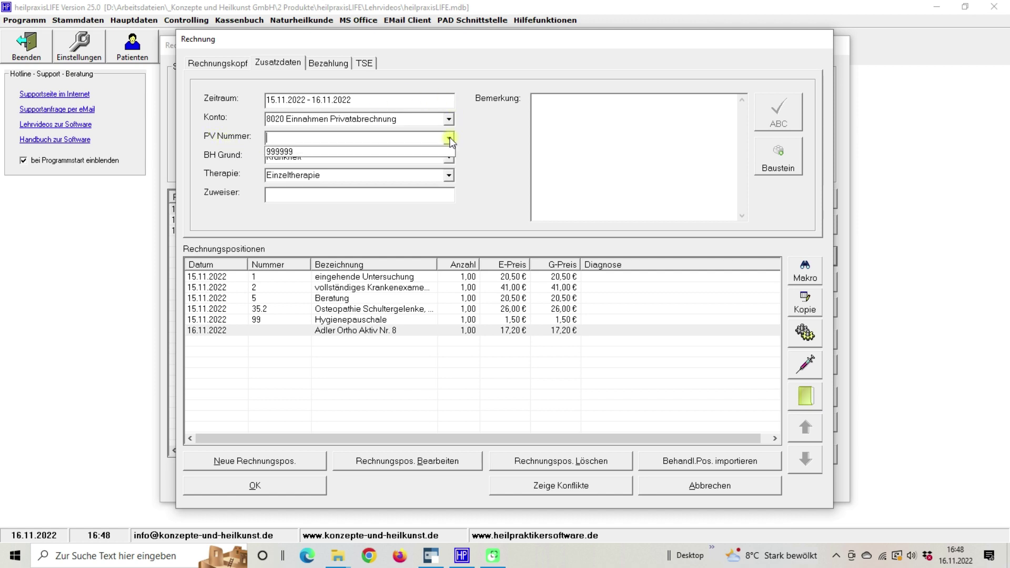
click(291, 153)
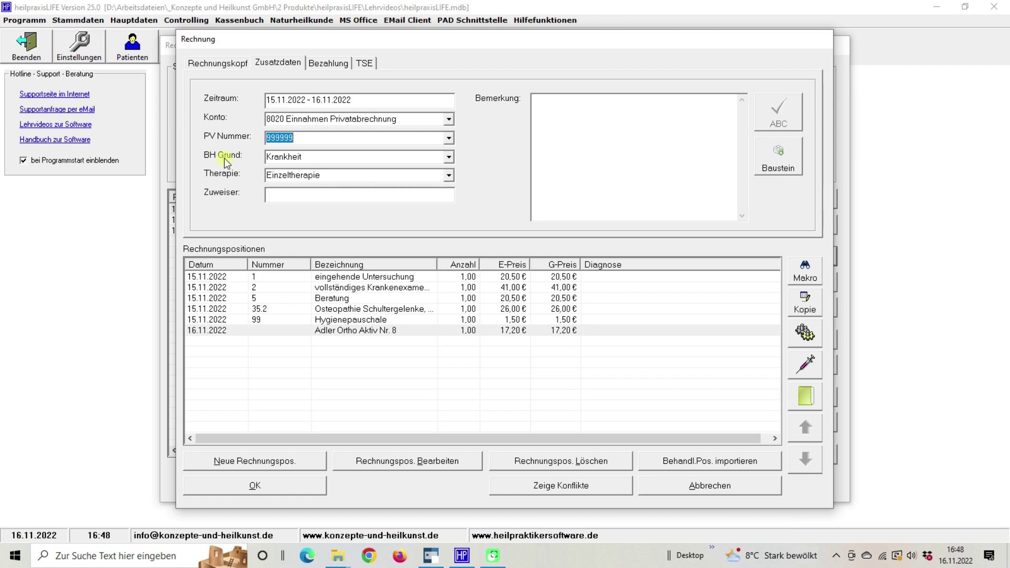
click(288, 193)
Enter the sample lines "fadsf", "asdf", "adf", "asdf" and "adf" as the invoice's remark
click(672, 202)
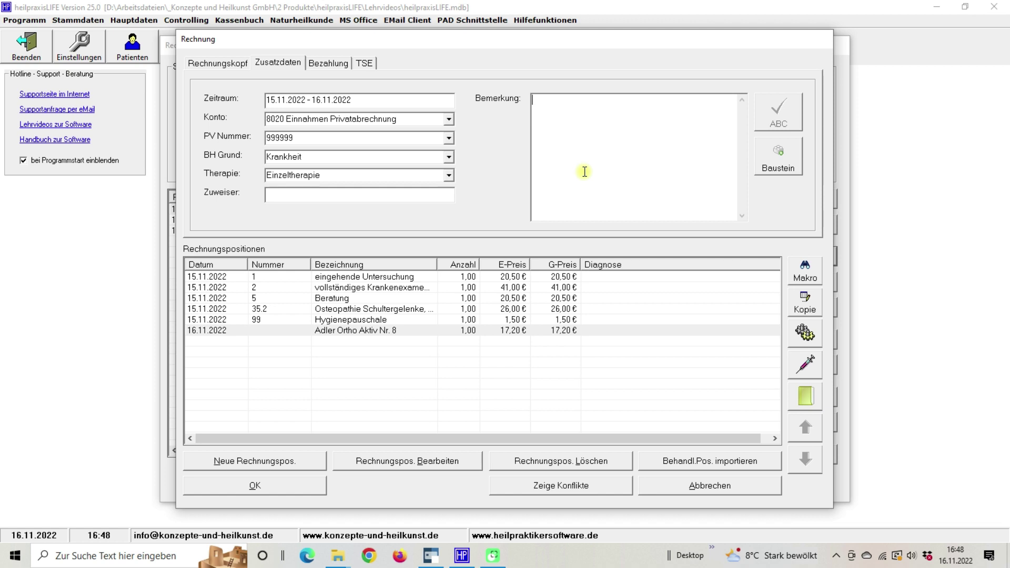
text(fadsf)
key(Return)
text(asdf)
key(Return)
text(ad)
text(f)
key(Return)
text(asdf)
key(Return)
text(adf)
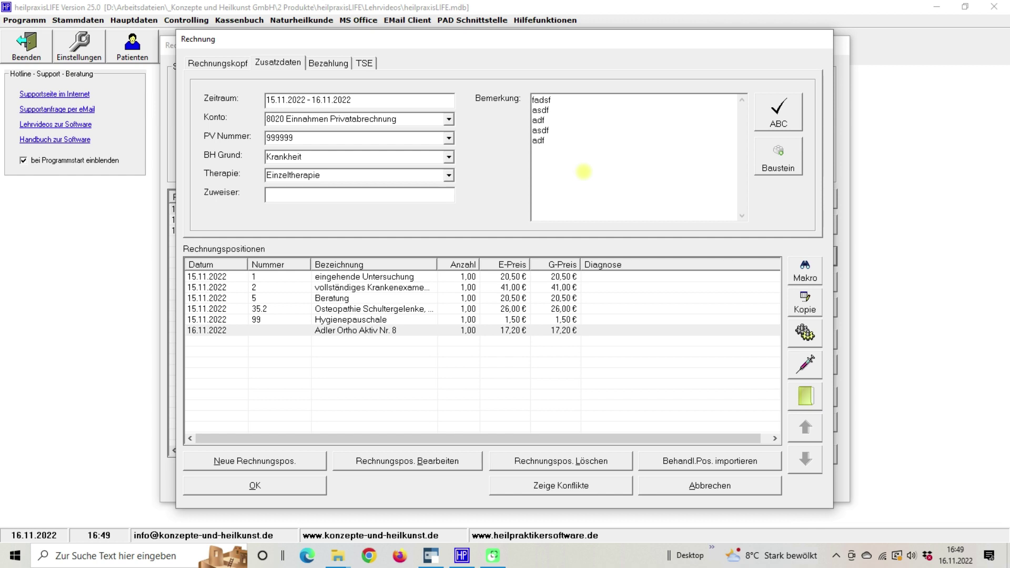
Record a 126,70 € payment for the invoice dated 16.11.2022 into Bankkonto under account 8020 Einnahmen Privatabrechnung
click(329, 65)
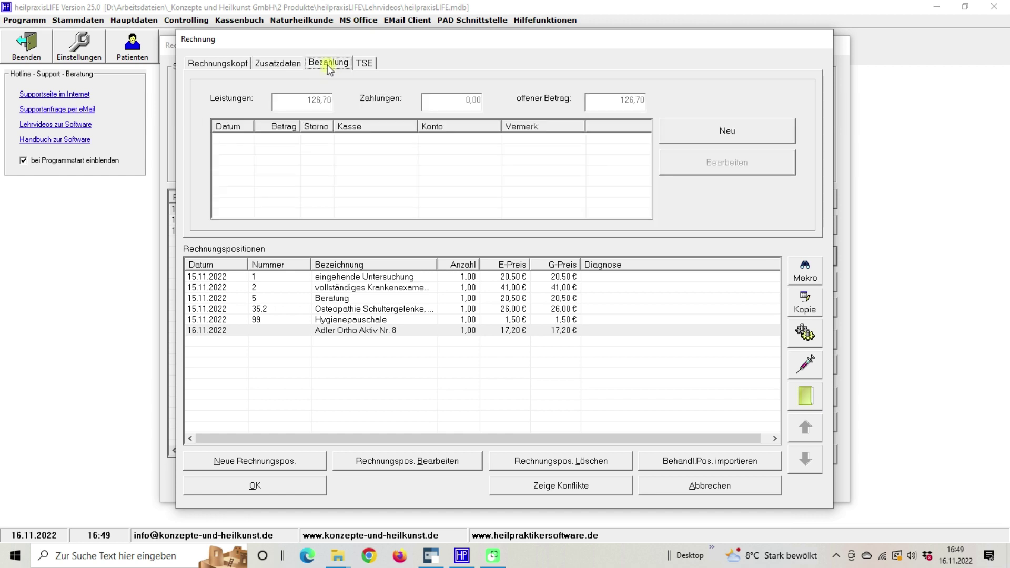
click(711, 134)
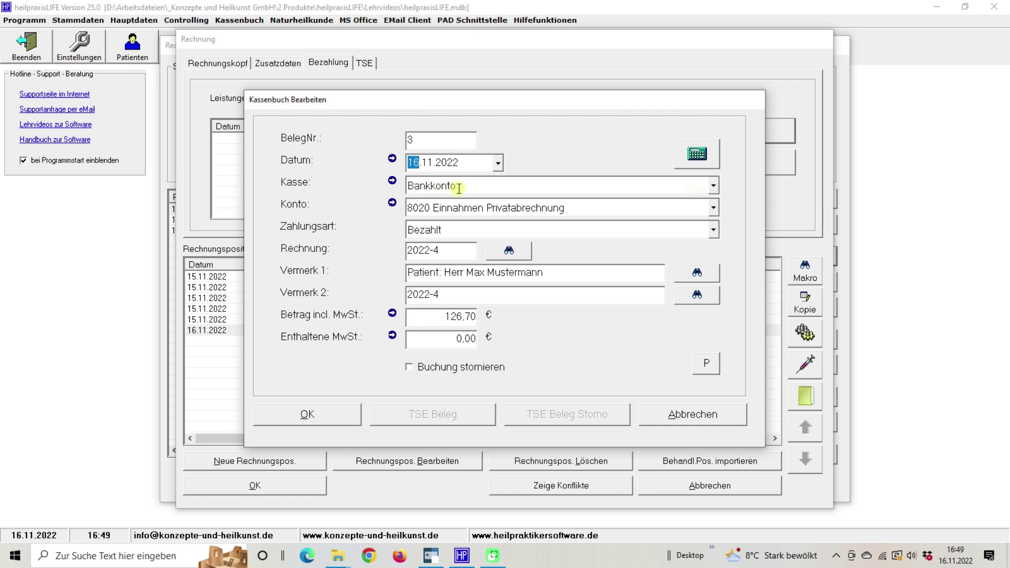
click(713, 185)
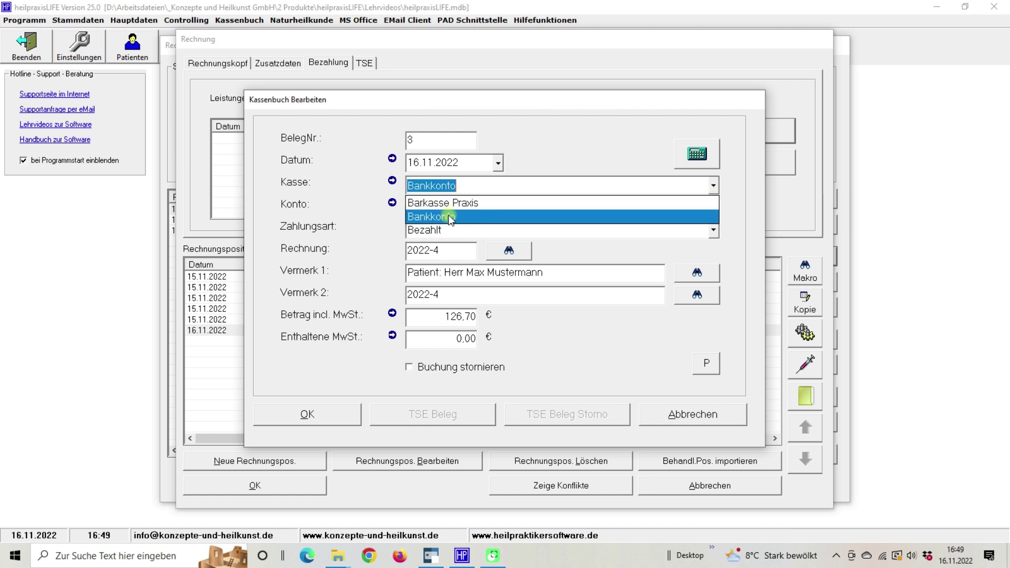
click(447, 216)
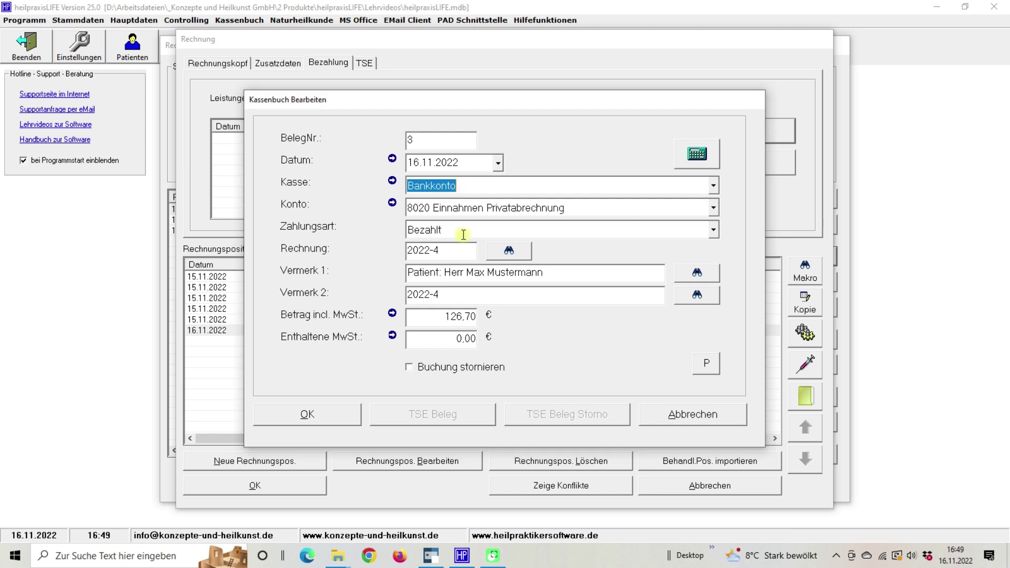
click(317, 417)
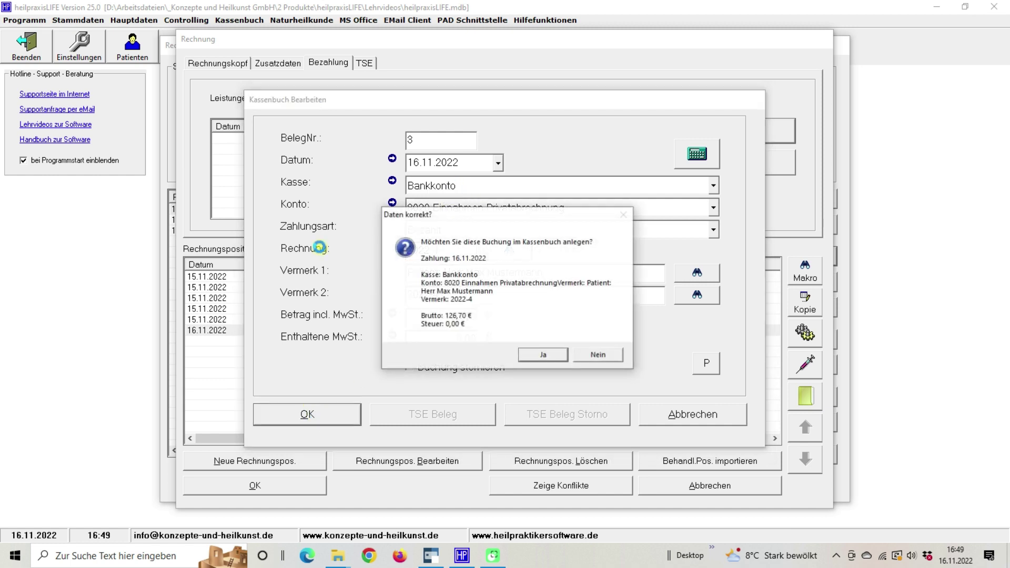
click(548, 355)
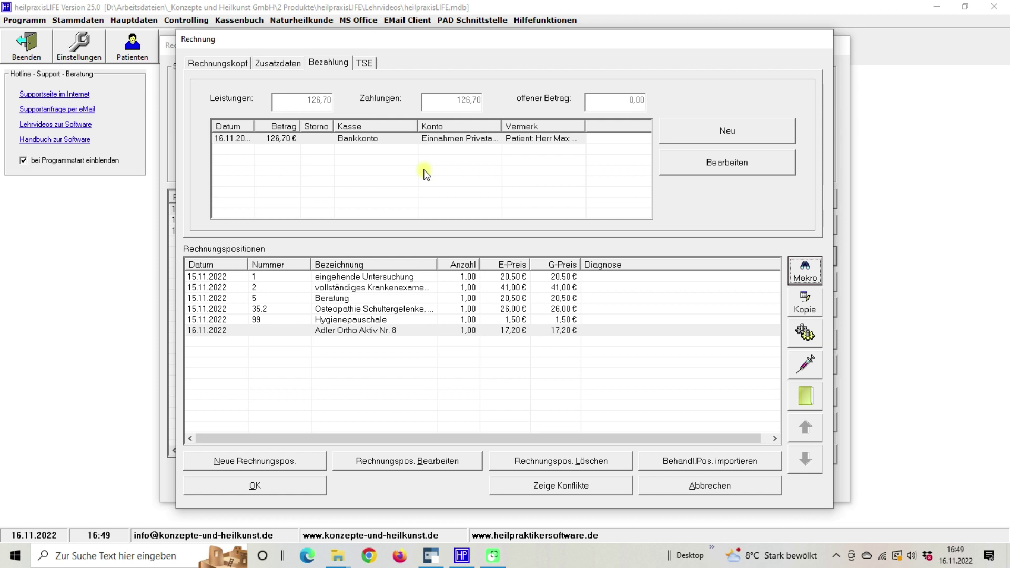
Review the invoice's header, payment and TSE data, and save the invoice
click(206, 67)
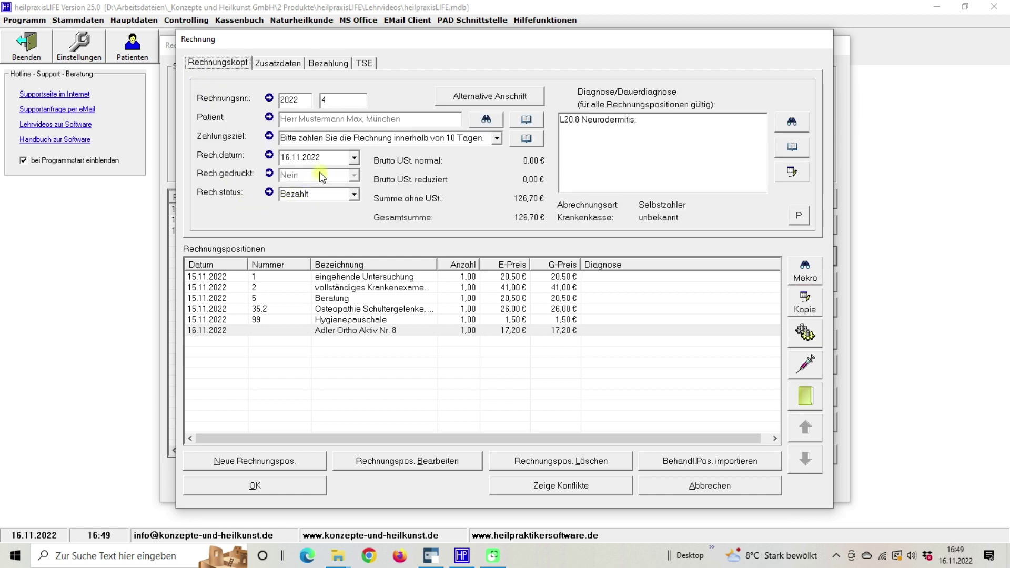
click(328, 63)
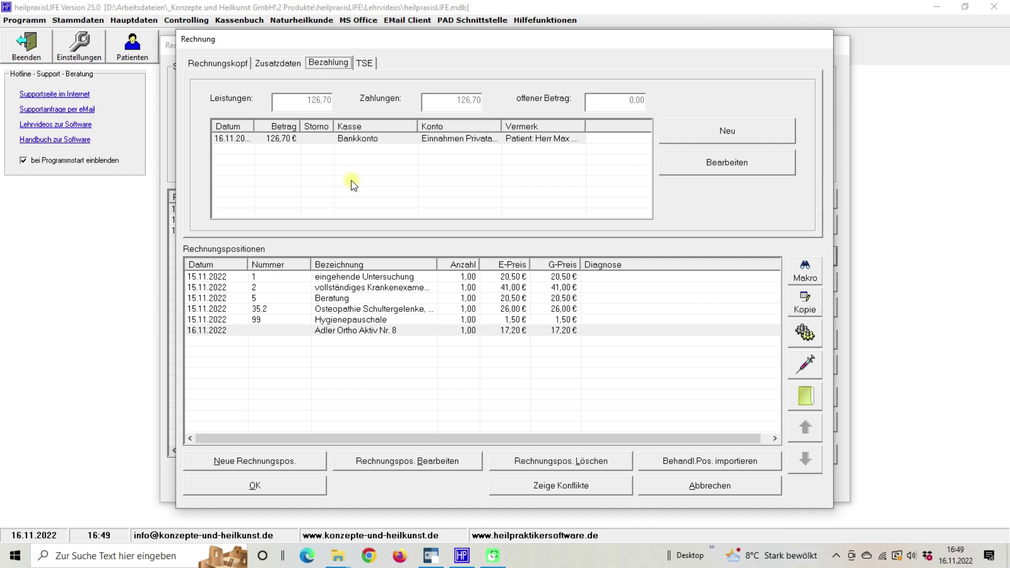
click(365, 62)
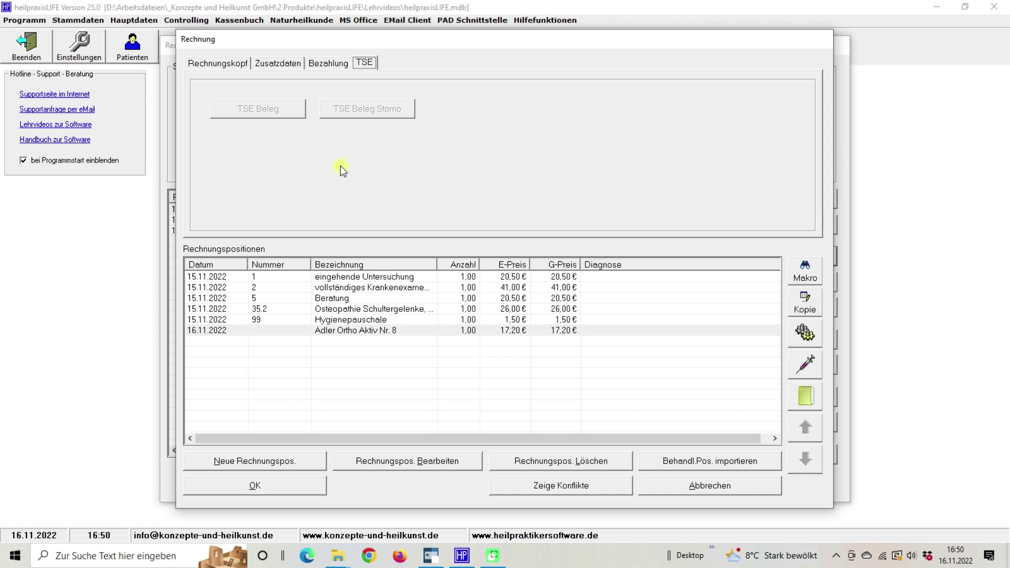
click(326, 62)
click(212, 63)
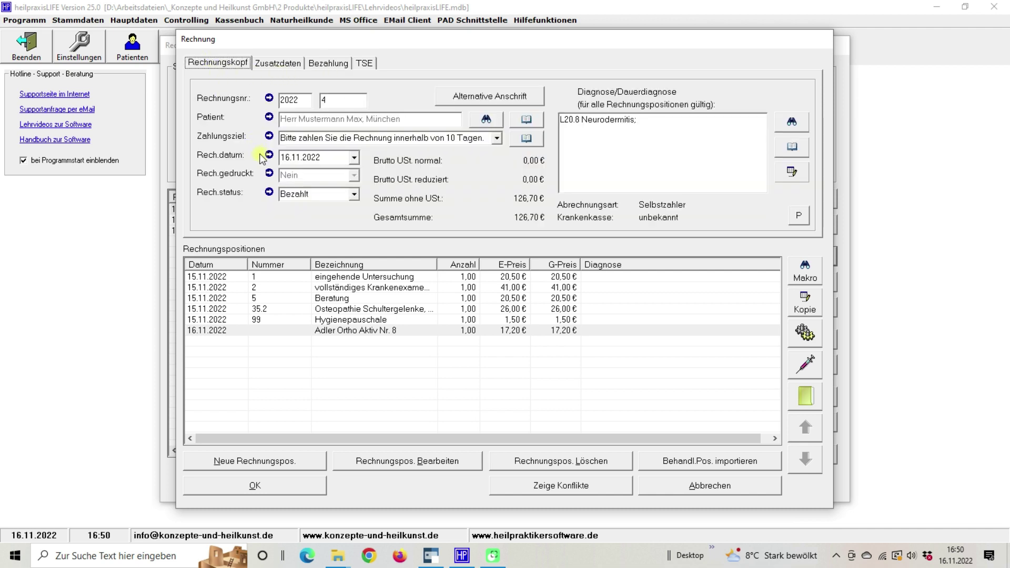
click(255, 486)
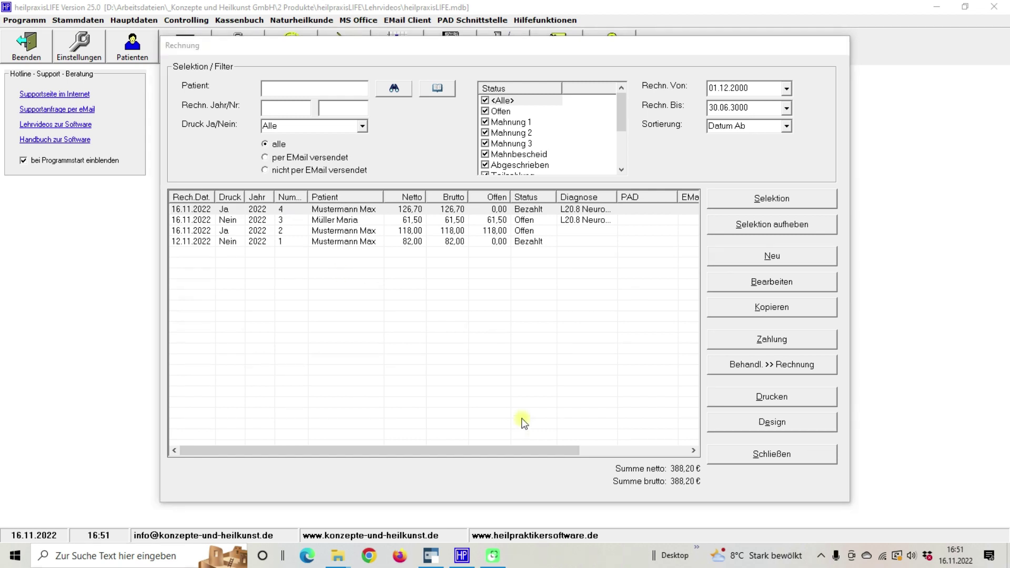
Preview the 126,70 € invoice as Seitenansicht using the Rechnung_PDF_Praxis.lst template, and close the preview
click(768, 399)
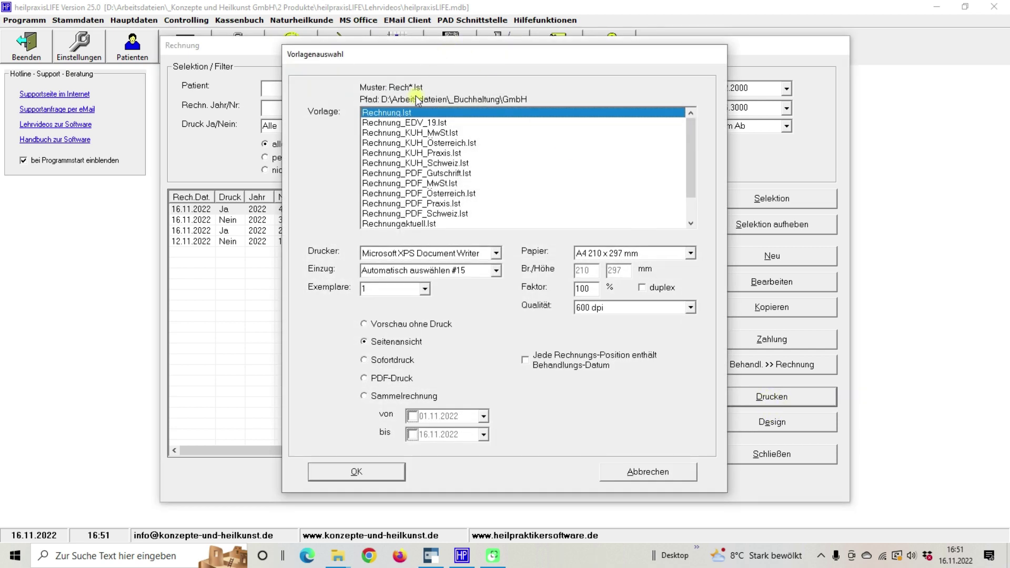
click(447, 203)
click(402, 326)
click(381, 346)
click(363, 474)
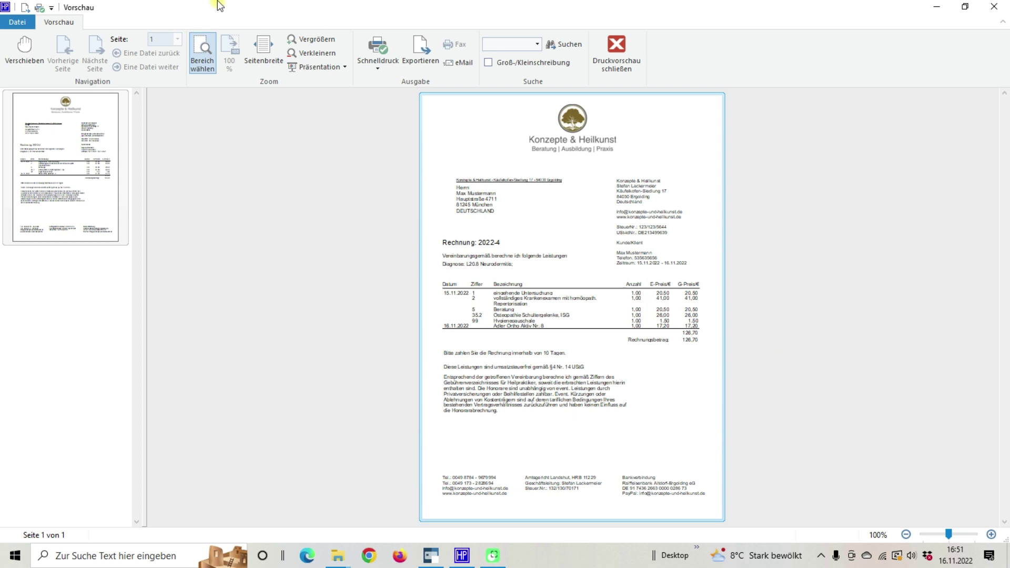
click(623, 58)
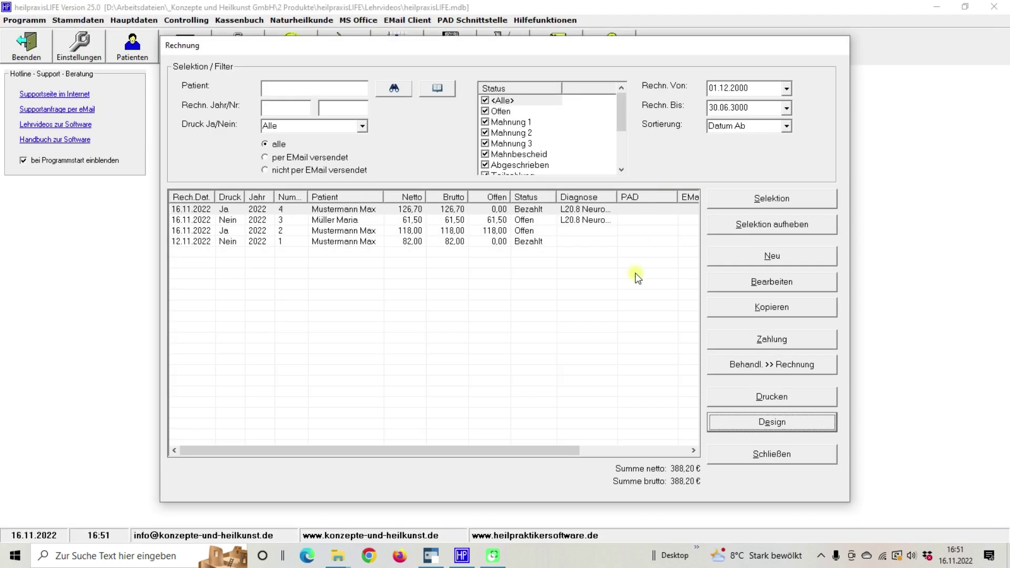
Open the invoice's print options again and try the output modes Vorschau ohne Druck, Seitenansicht and Sofortdruck
click(802, 393)
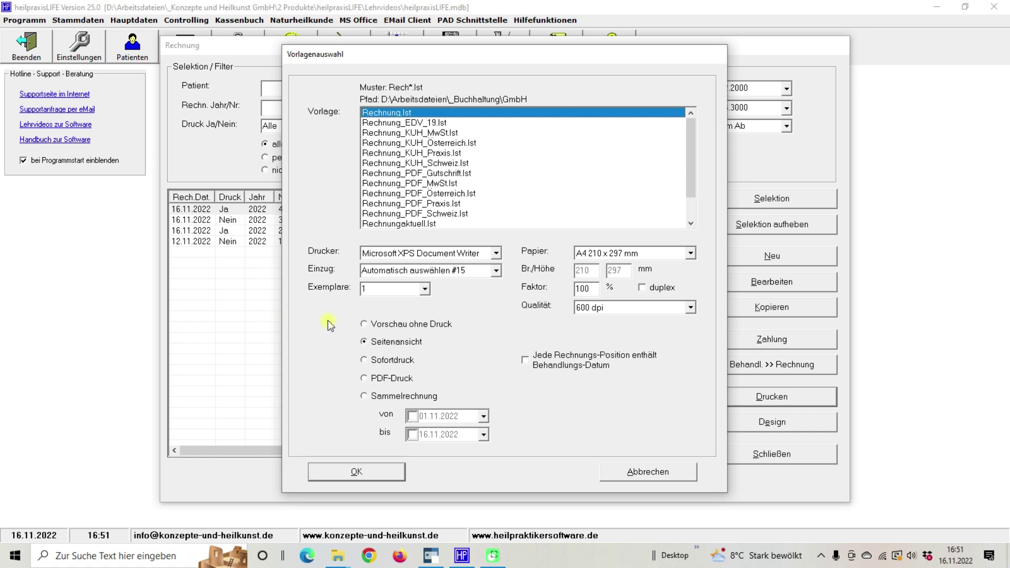
click(373, 327)
click(380, 342)
click(372, 330)
click(376, 342)
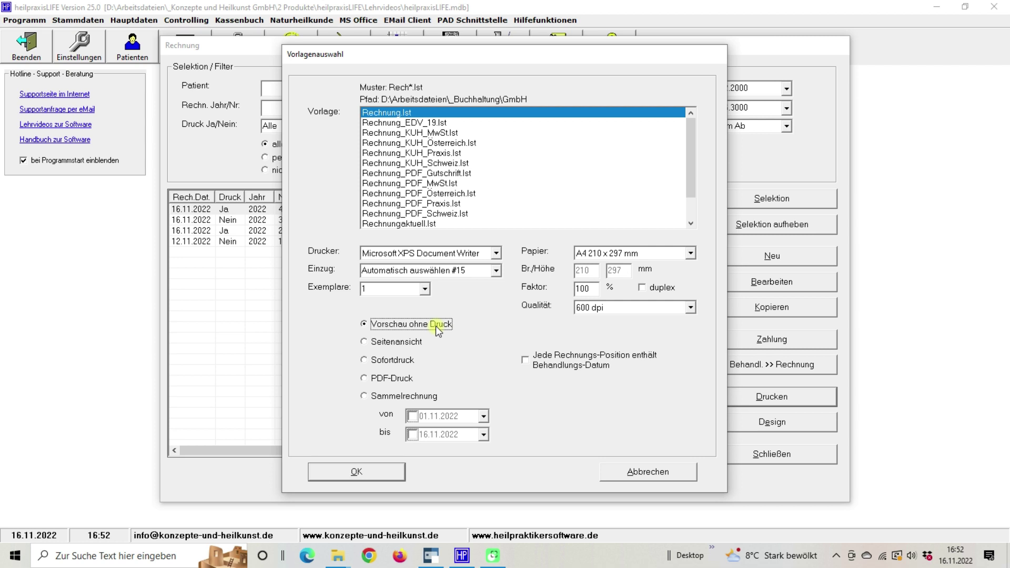
click(371, 341)
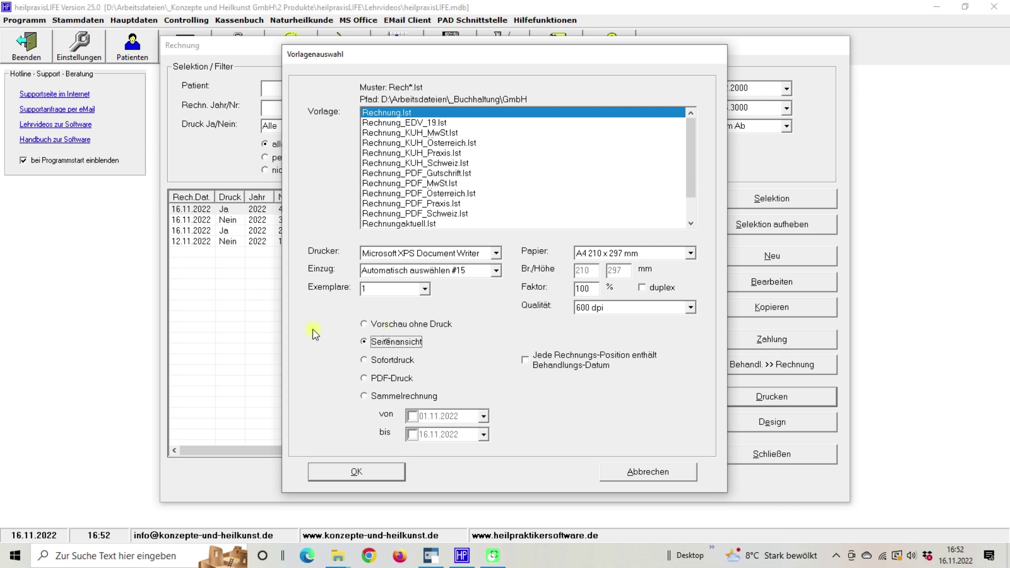
click(384, 327)
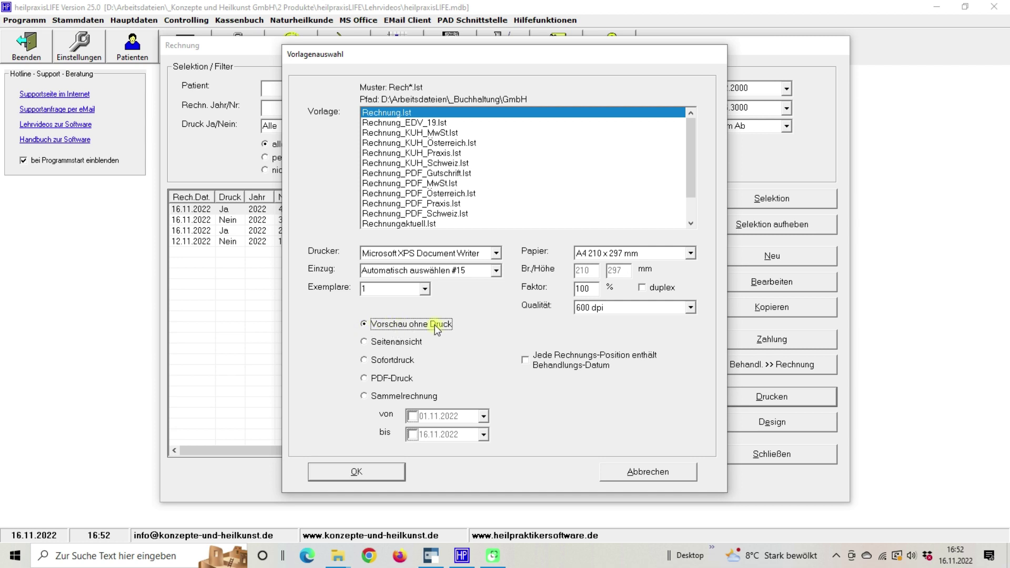
click(374, 342)
click(376, 361)
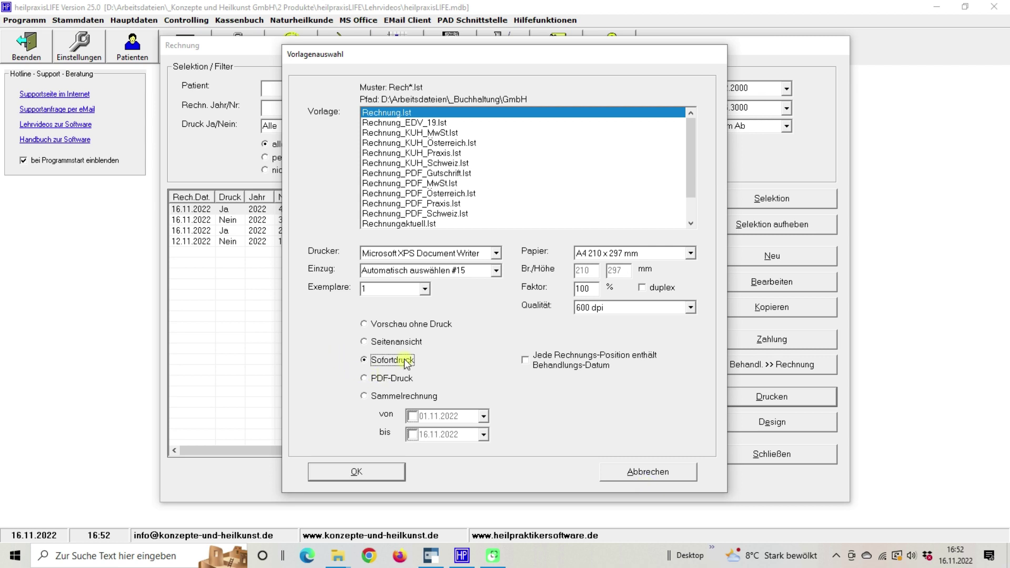
Try PDF-Druck with its e-mail account list and the EMail Versand aktiv option, and cancel the print dialog
click(375, 379)
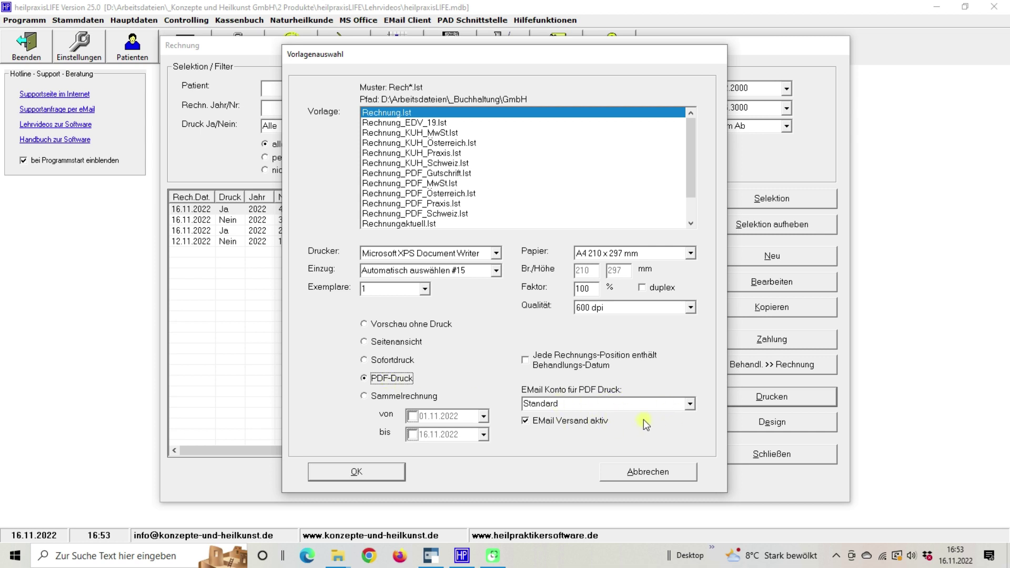
click(691, 403)
click(690, 403)
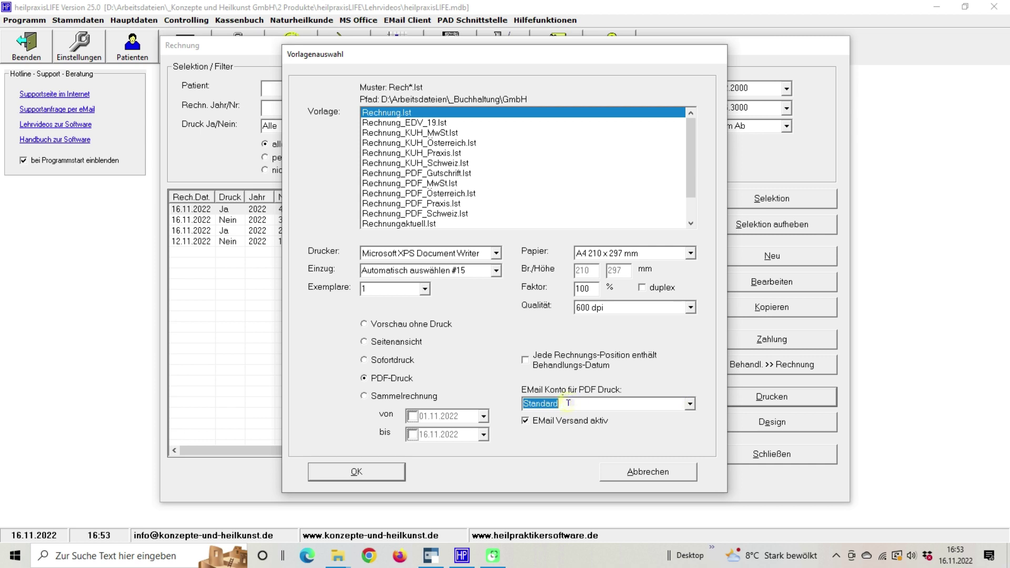
click(525, 422)
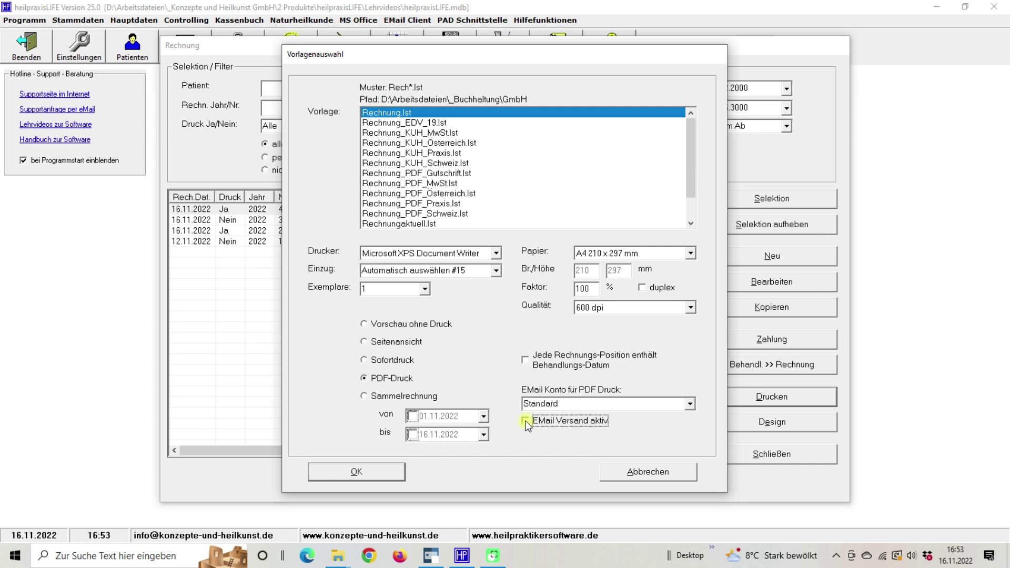
click(526, 422)
click(644, 472)
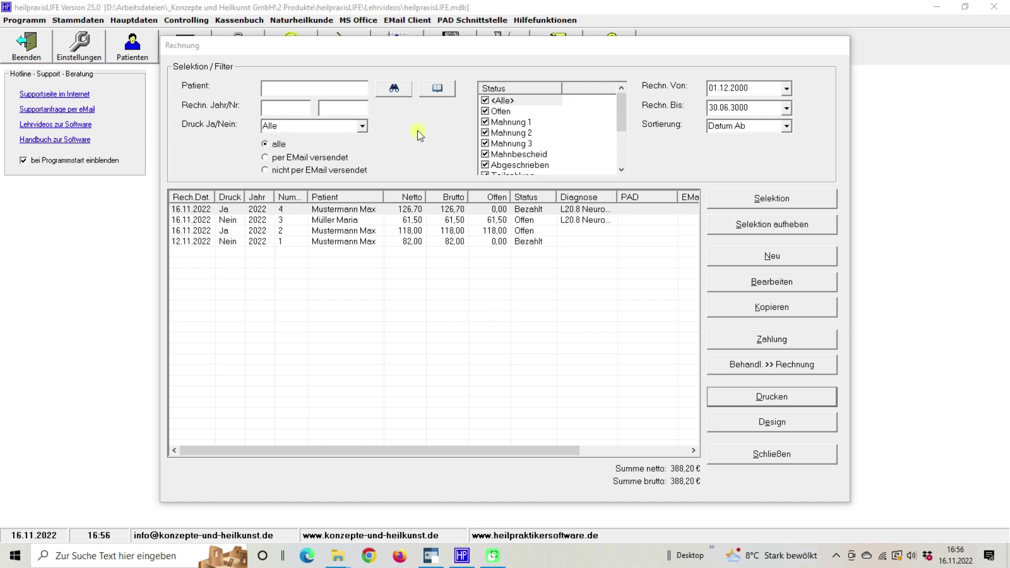
Filter the invoice list by the male patient from München and invoice number 4
click(393, 89)
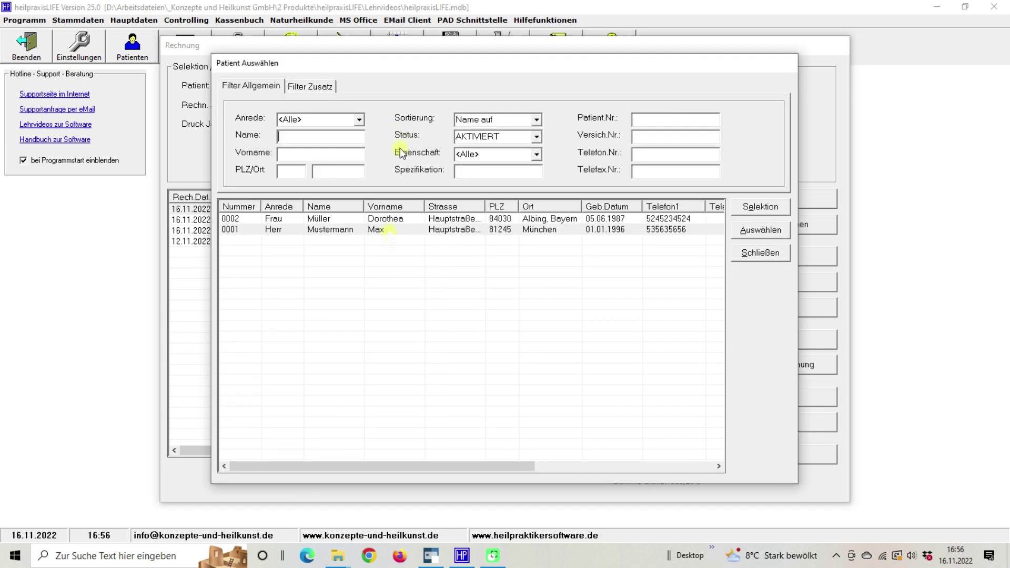
double_click(388, 230)
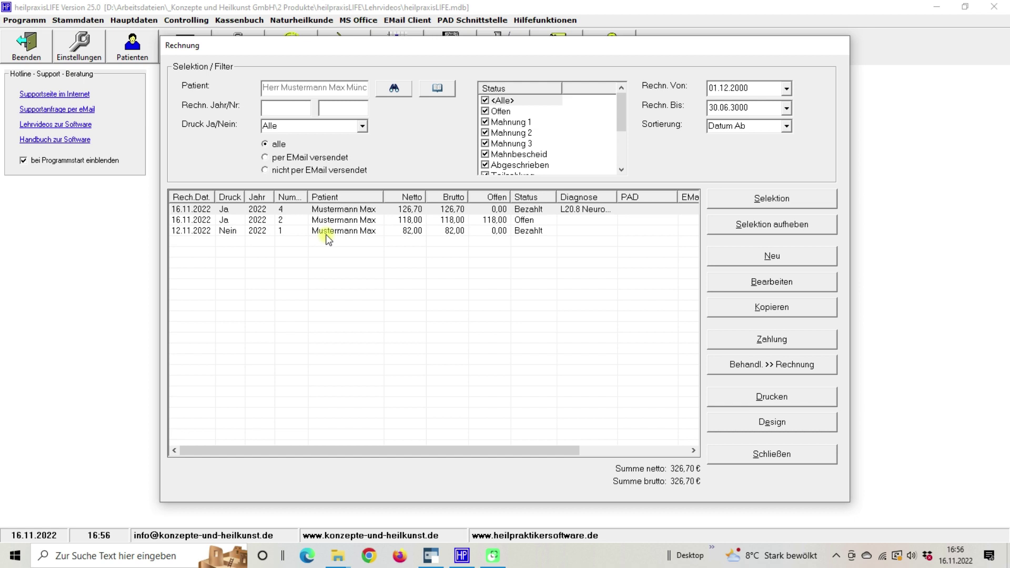
click(334, 106)
text(4)
click(723, 200)
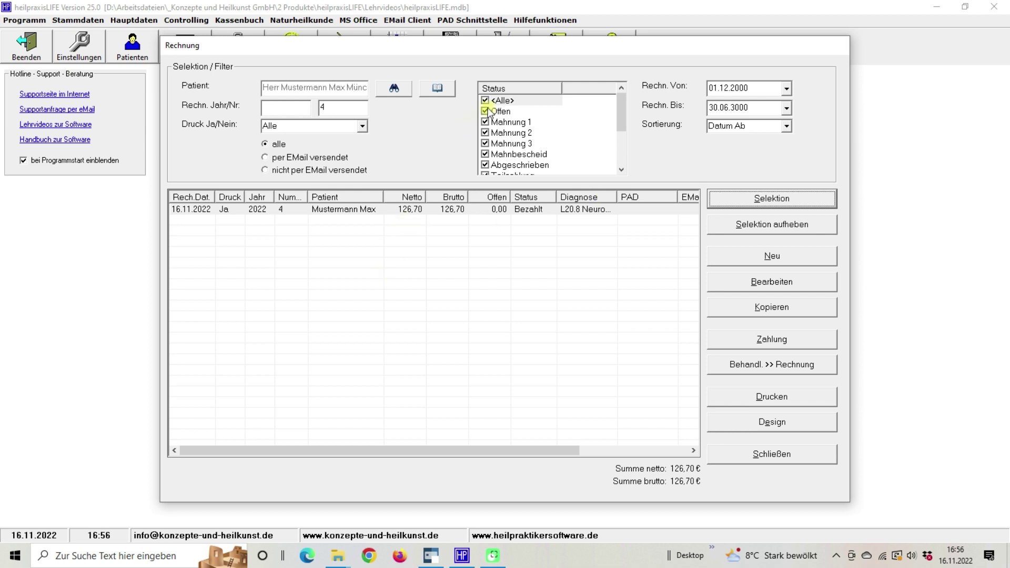
Clear the current invoice filter and list only the invoices with the status Offen
click(764, 226)
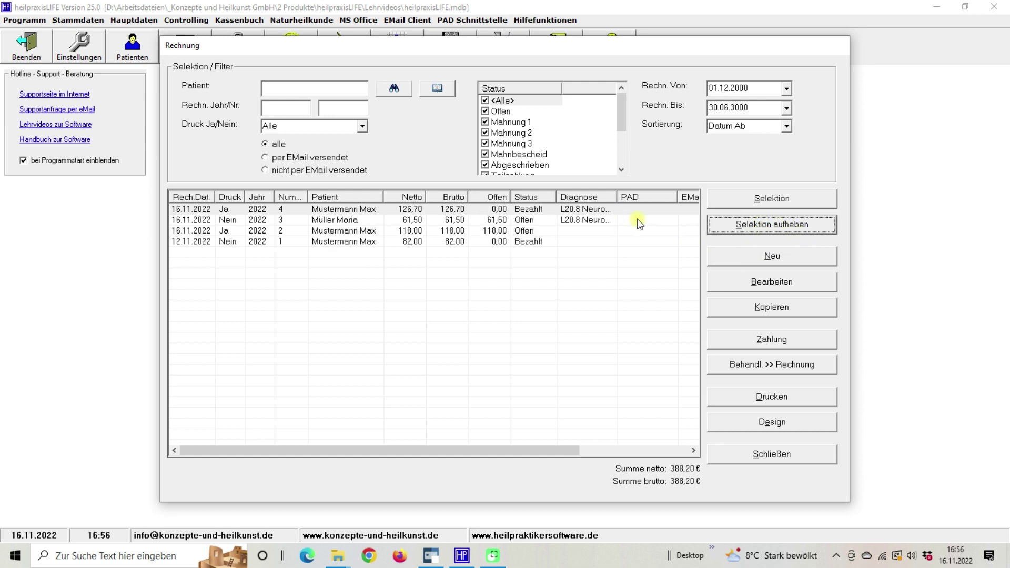
click(485, 101)
click(485, 112)
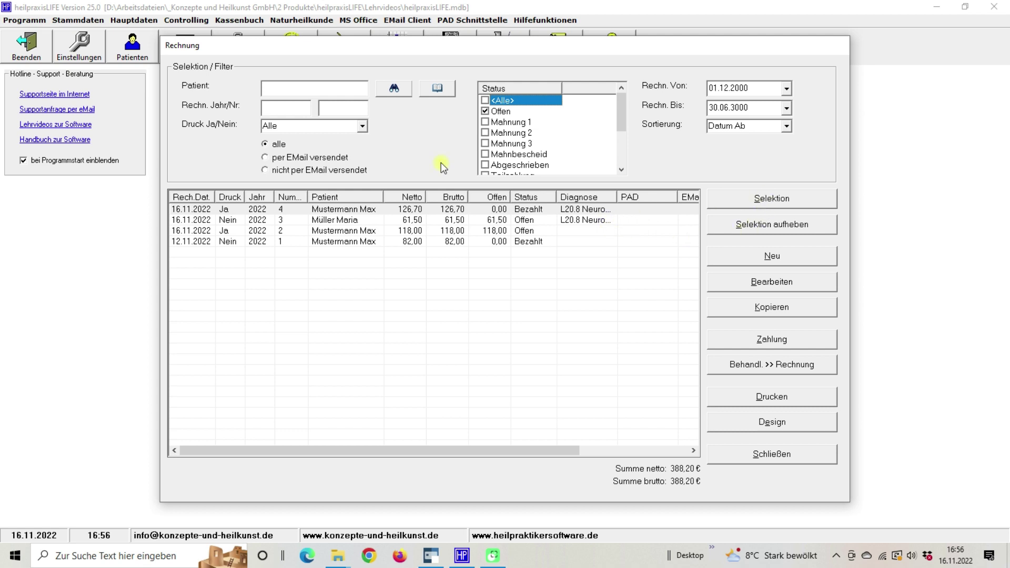
click(772, 199)
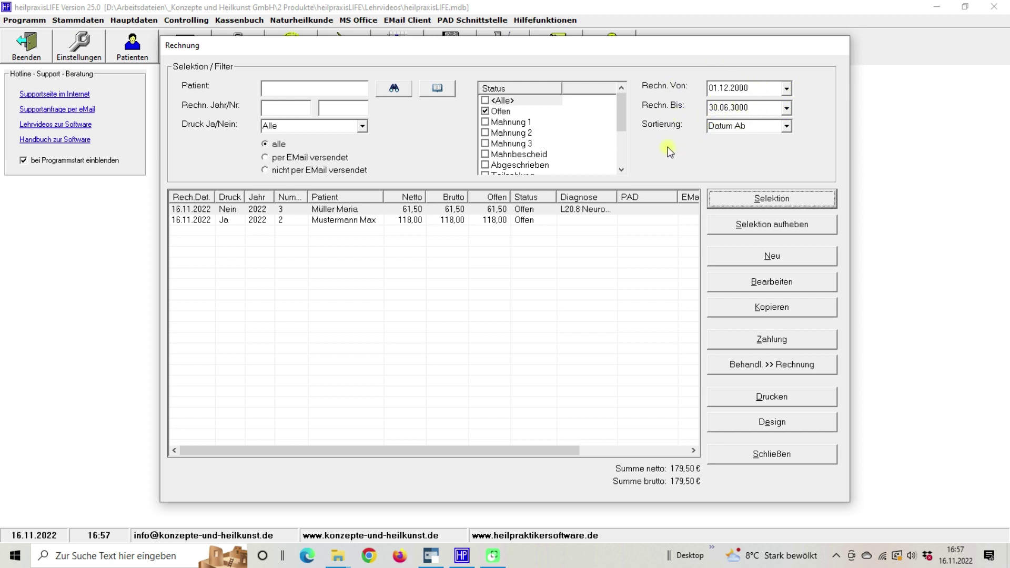
Examine the available sort orders and the Druck Ja/Nein filter choices, keeping Datum Ab and Alle
click(788, 128)
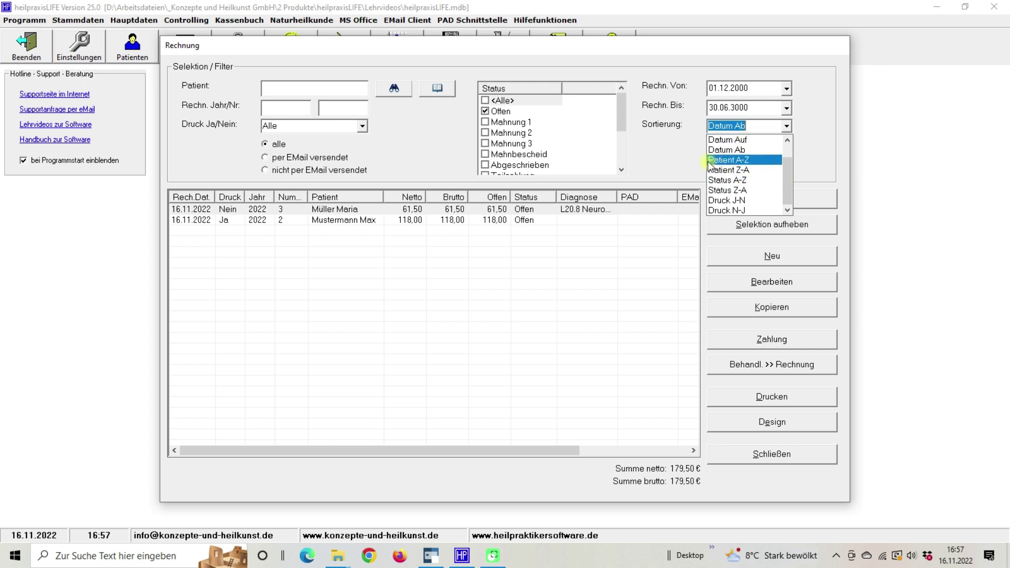
click(660, 157)
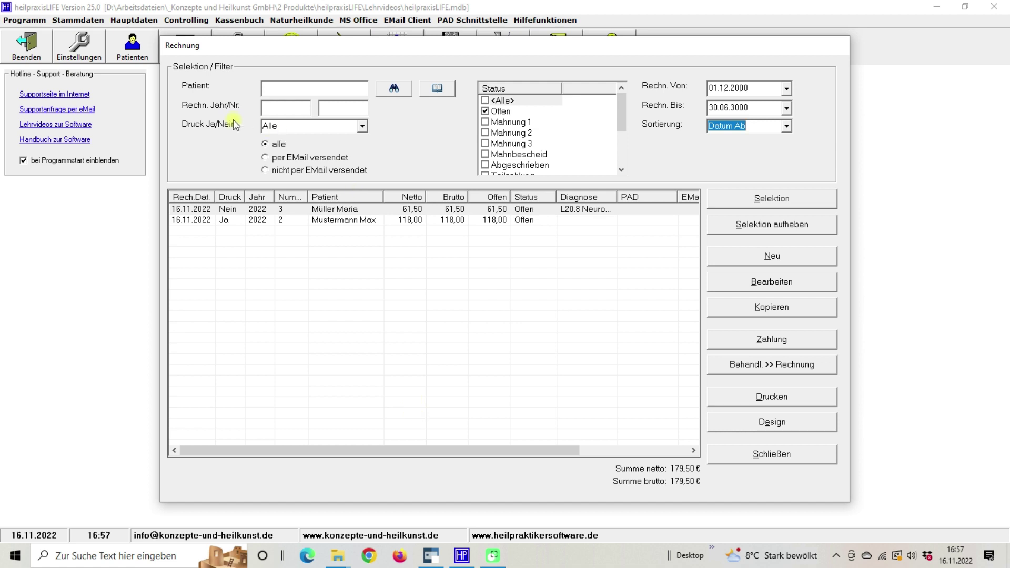
click(363, 127)
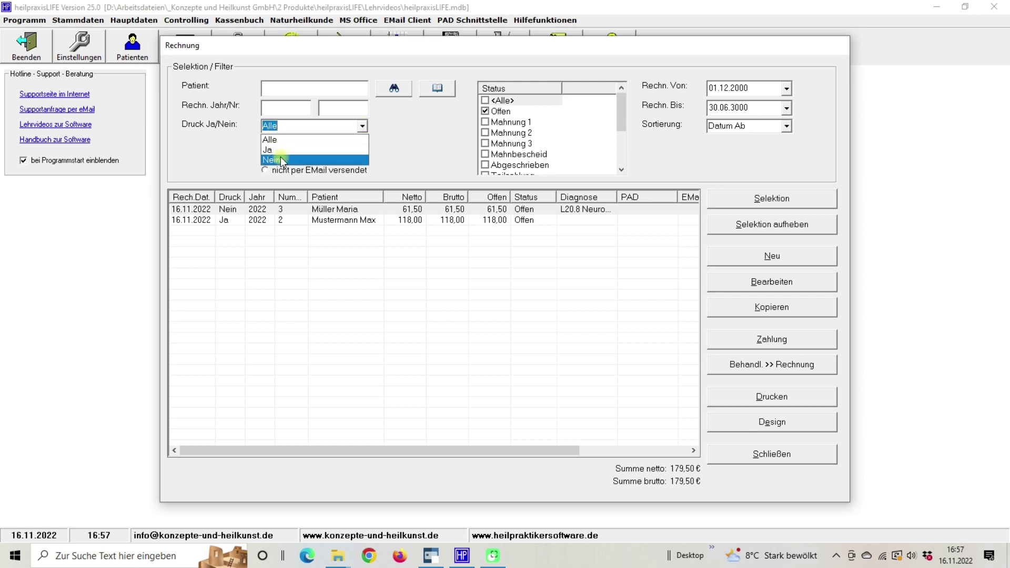
click(218, 158)
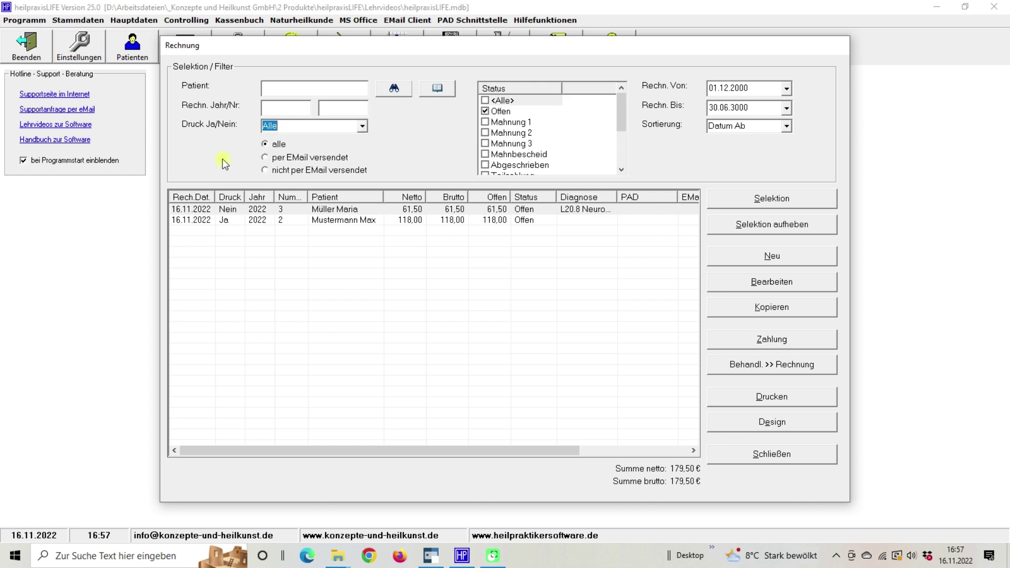
Try the e-mail dispatch filters per EMail versendet and nicht per EMail versendet, and set the filter back to alle
click(279, 157)
click(275, 171)
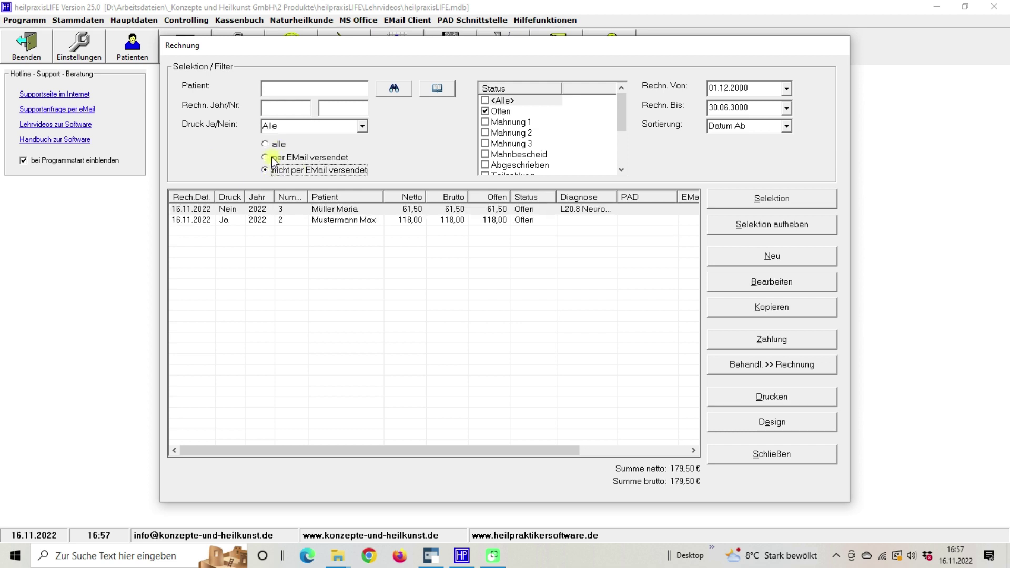
click(273, 158)
click(275, 164)
click(274, 170)
click(268, 144)
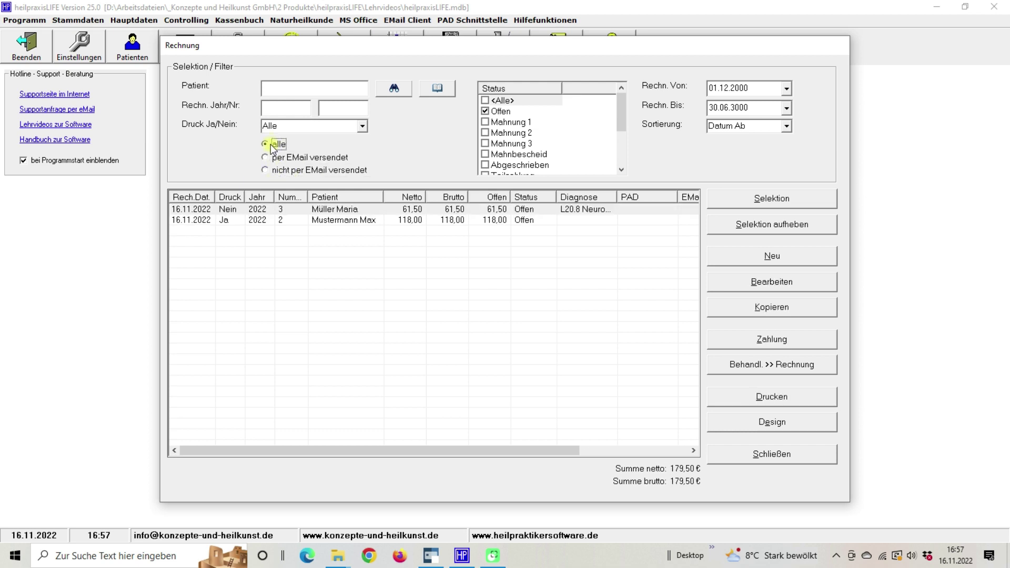